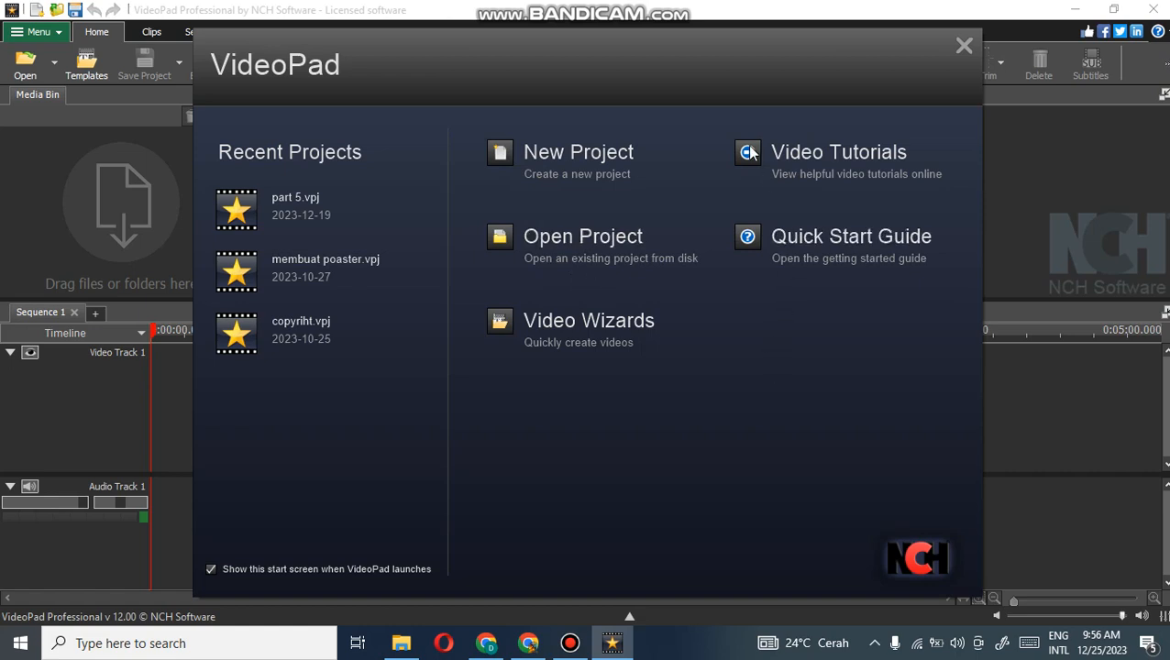
Create a new project and browse to the "28 sambung hospot" folder in DUCOM TUTORIAL for opening media files.
{"action": "left_click", "coordinate": [543, 156]}
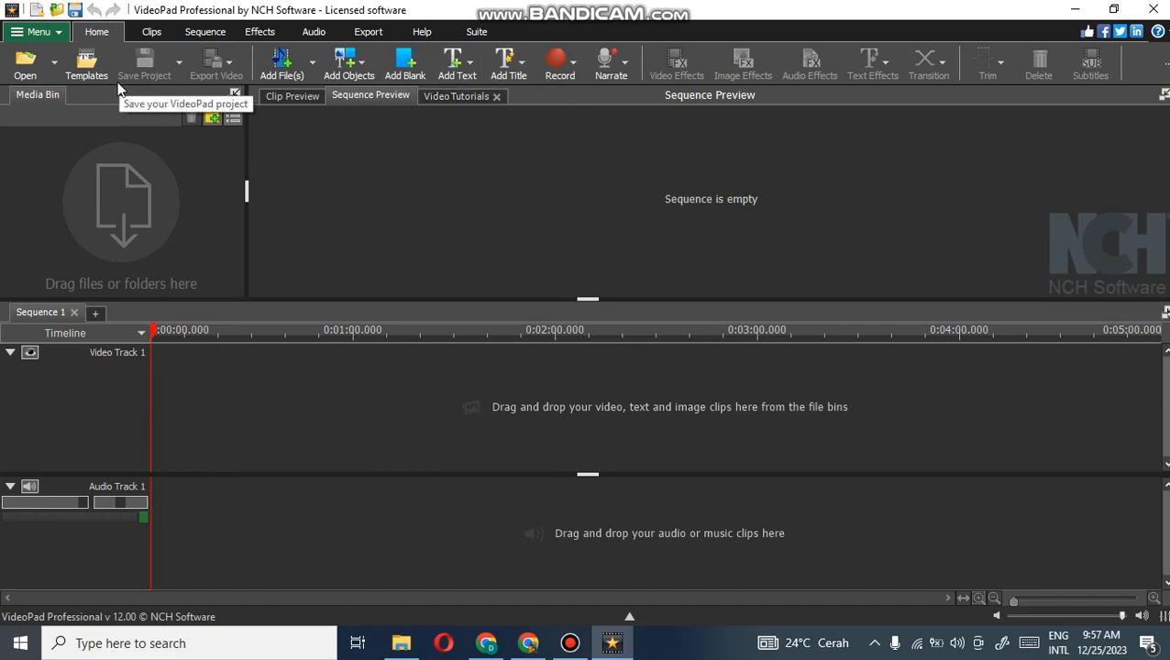
{"action": "left_click", "coordinate": [22, 66]}
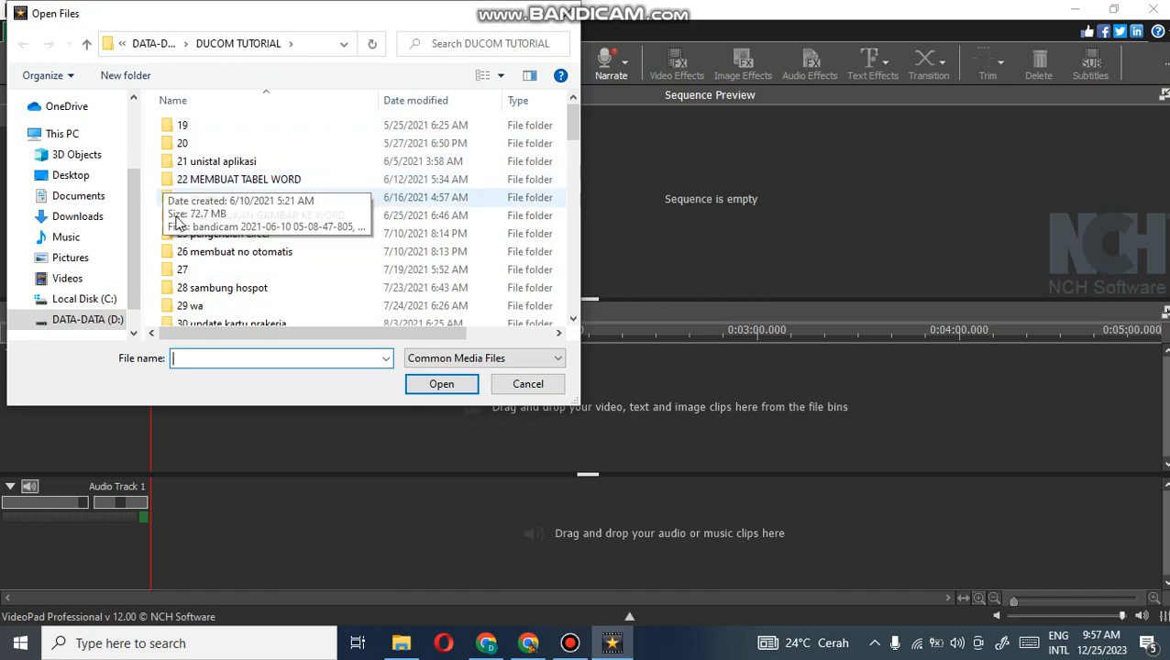
{"action": "scroll", "coordinate": [252, 275], "scroll_direction": "down", "scroll_amount": 1}
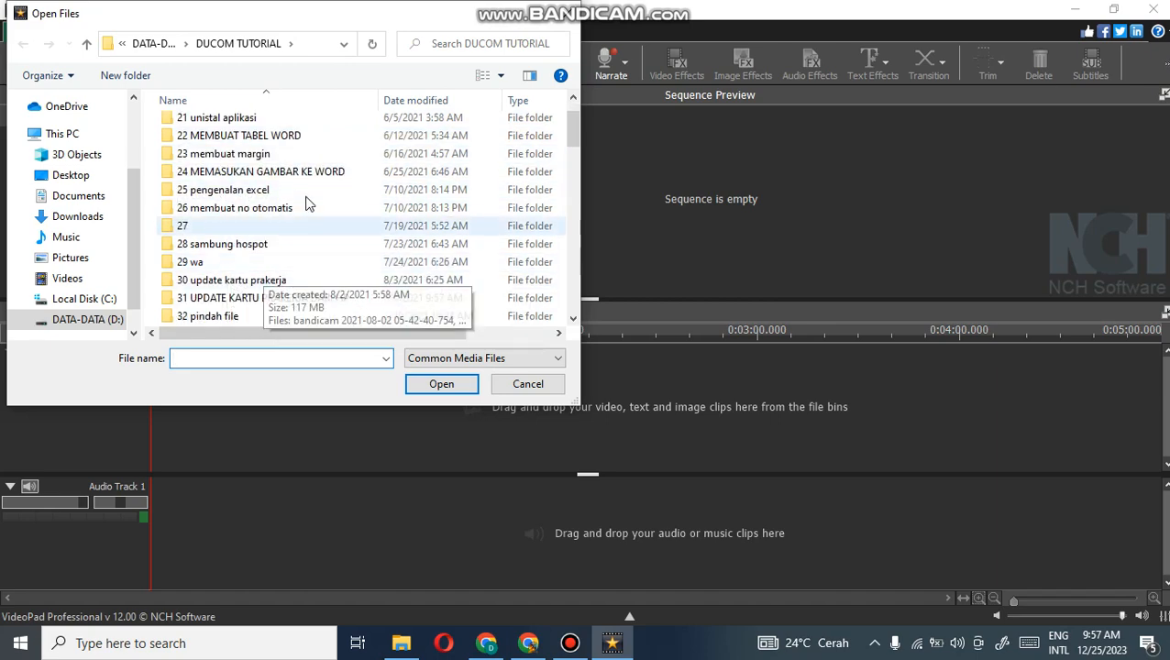
{"action": "scroll", "coordinate": [326, 220], "scroll_direction": "down", "scroll_amount": 3}
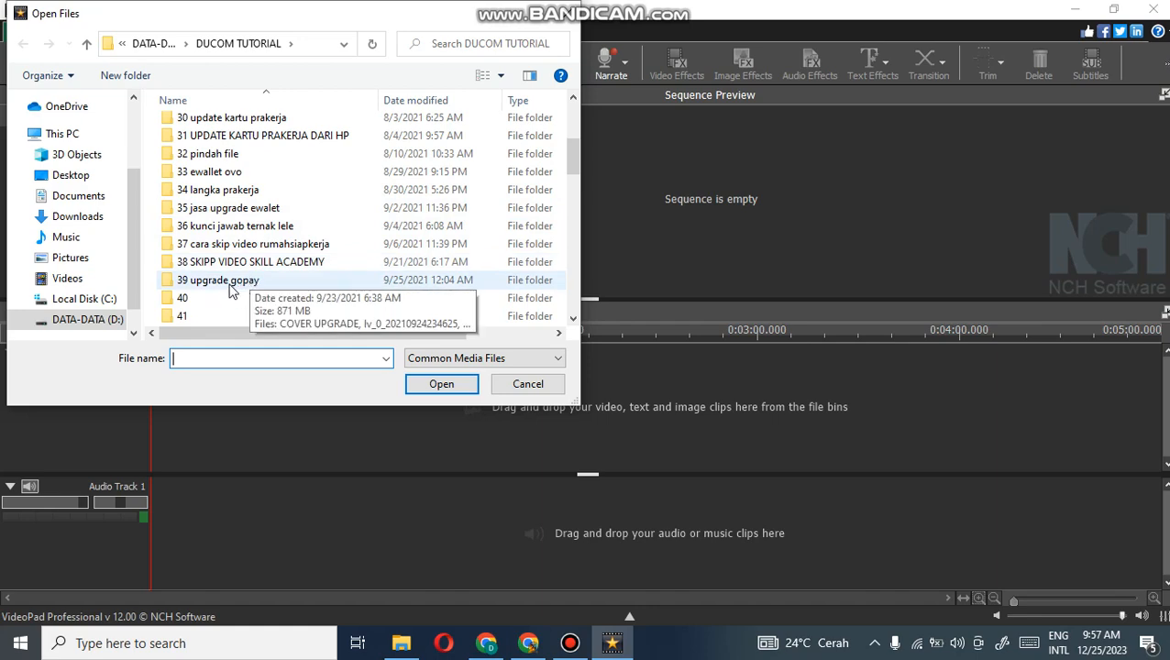
{"action": "scroll", "coordinate": [230, 290], "scroll_direction": "up", "scroll_amount": 2}
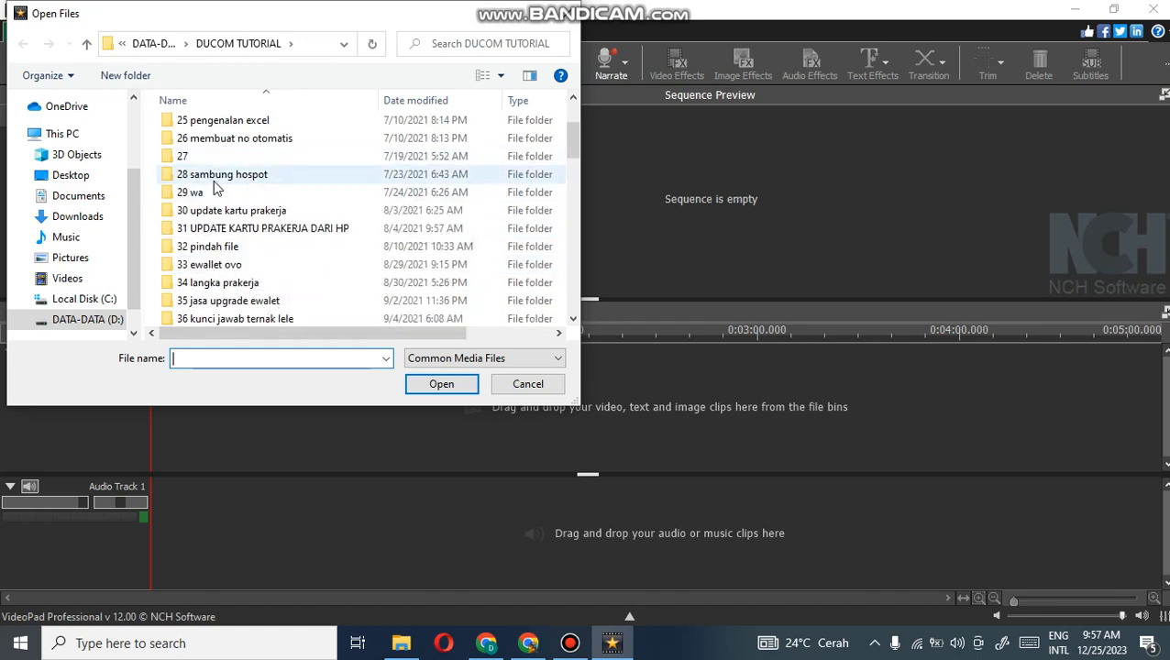
{"action": "double_click", "coordinate": [211, 178]}
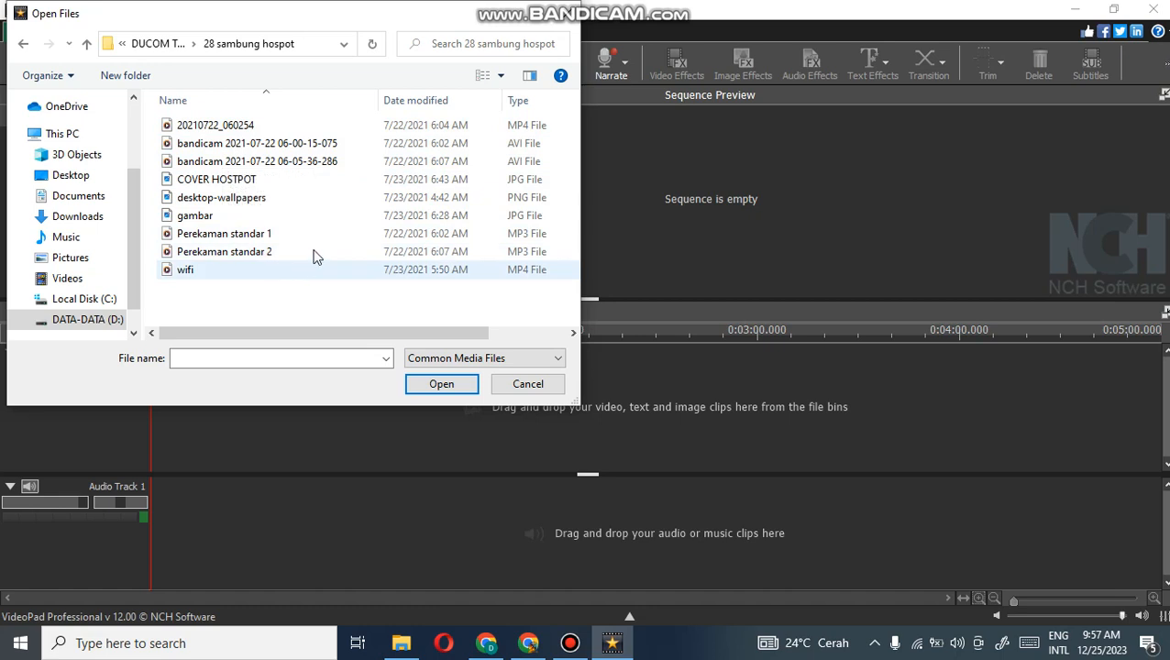
Import every file in the "28 sambung hospot" folder except the wifi video into the project.
{"action": "key", "text": "ctrl+a"}
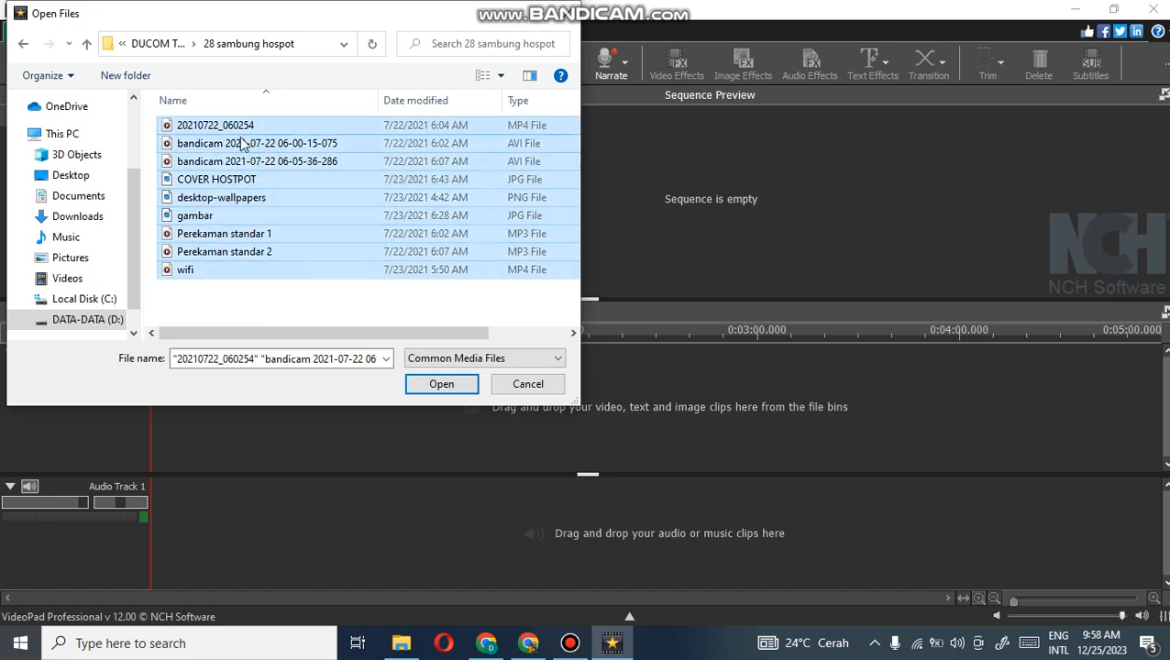
{"action": "left_click", "coordinate": [203, 270], "text": "ctrl"}
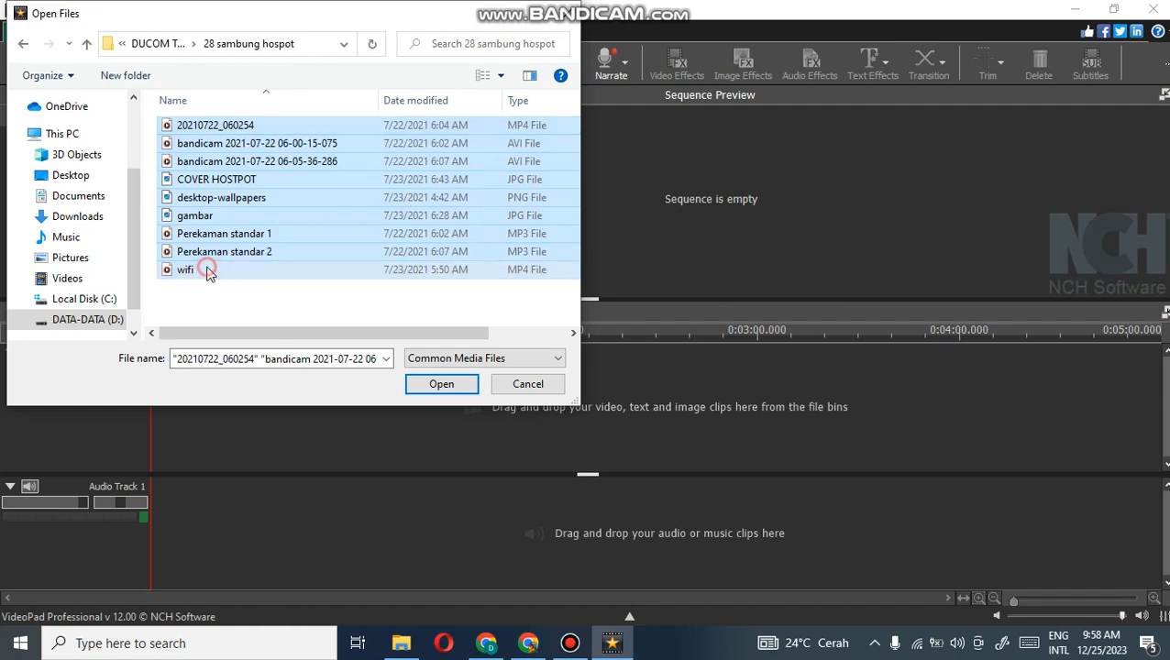
{"action": "left_click", "coordinate": [442, 384]}
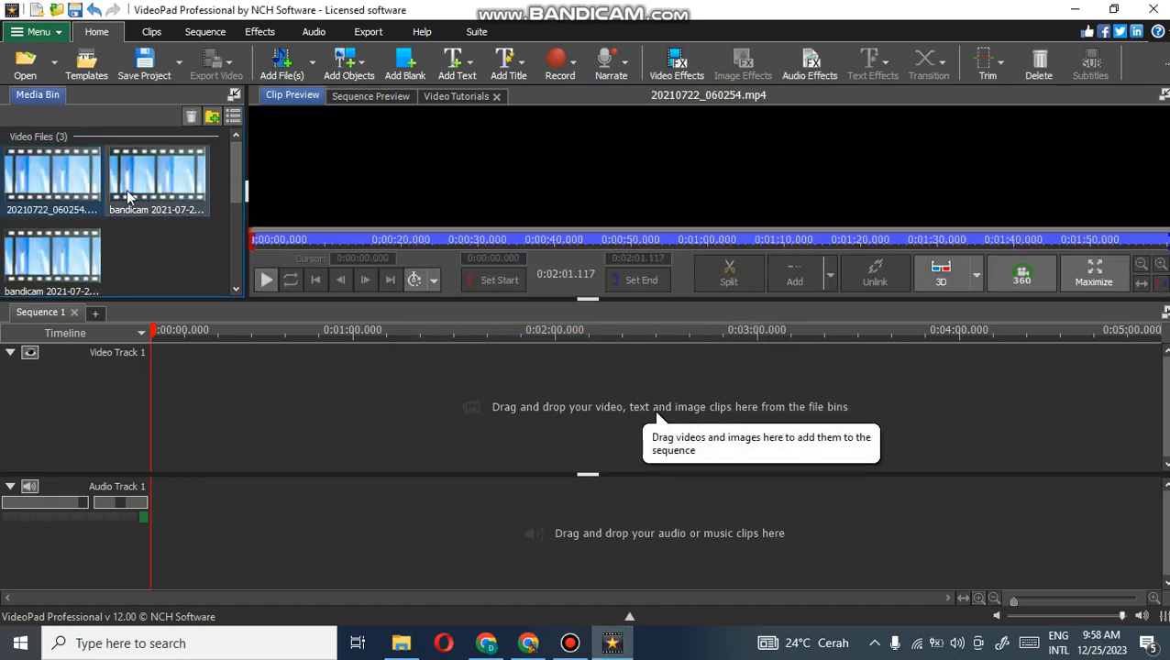
Look through the imported video, audio and image files in the Media Bin.
{"action": "scroll", "coordinate": [147, 230], "scroll_direction": "down", "scroll_amount": 3}
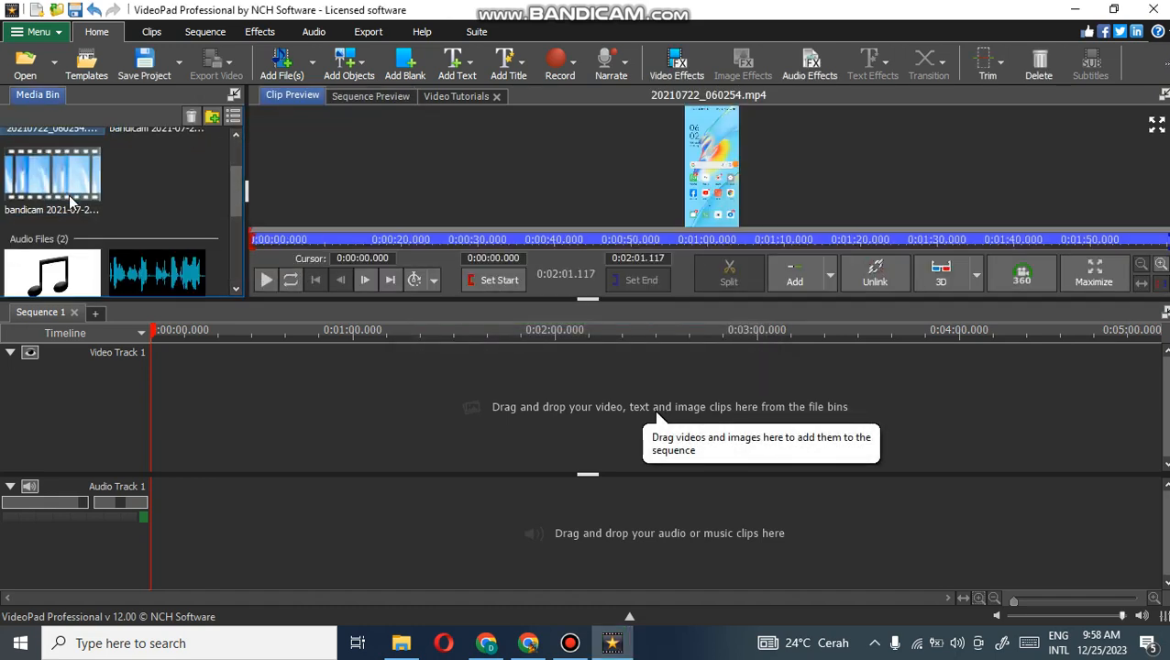
{"action": "scroll", "coordinate": [146, 202], "scroll_direction": "up", "scroll_amount": 3}
{"action": "scroll", "coordinate": [112, 200], "scroll_direction": "down", "scroll_amount": 3}
{"action": "scroll", "coordinate": [117, 200], "scroll_direction": "up", "scroll_amount": 3}
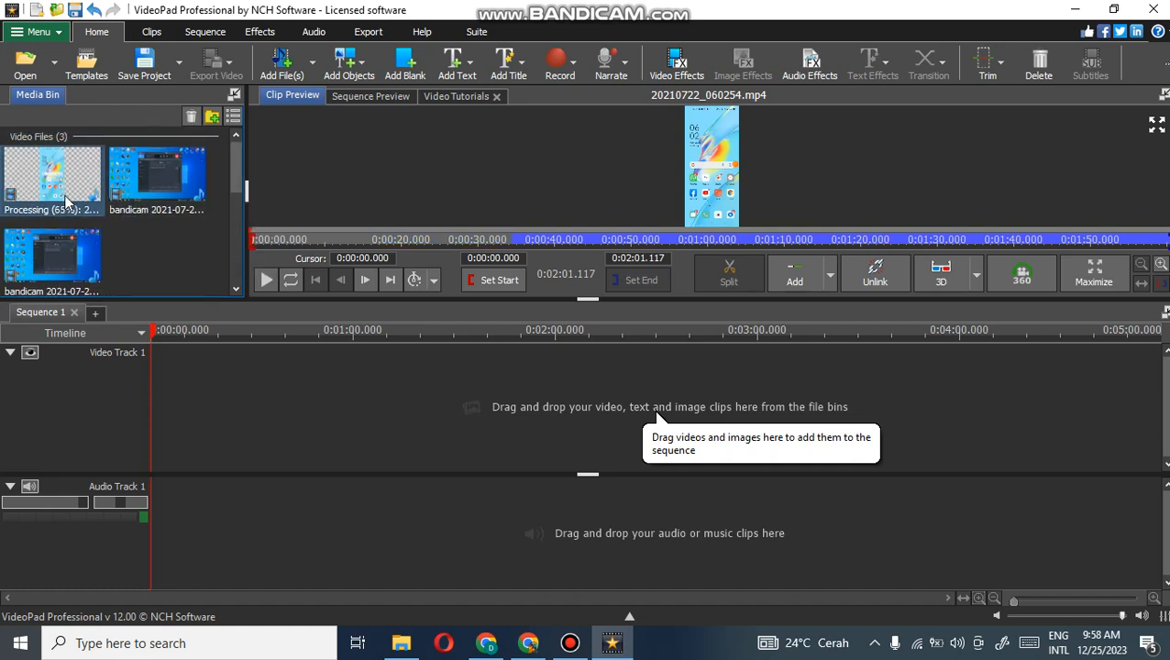
{"action": "scroll", "coordinate": [128, 225], "scroll_direction": "down", "scroll_amount": 5}
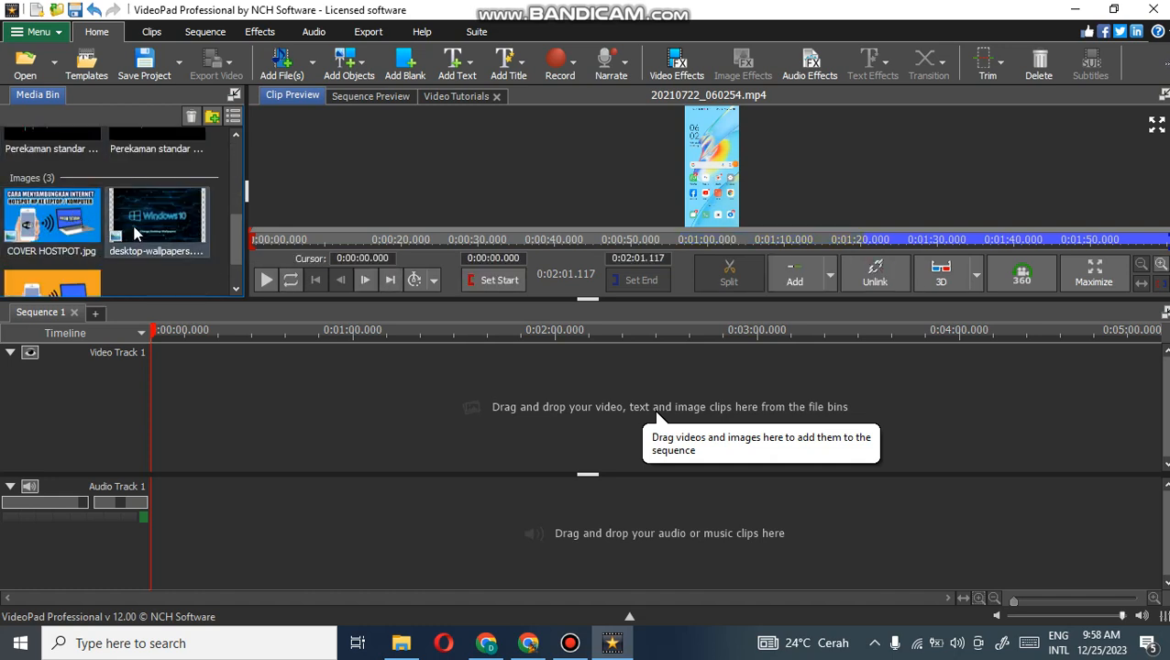
{"action": "scroll", "coordinate": [135, 234], "scroll_direction": "up", "scroll_amount": 5}
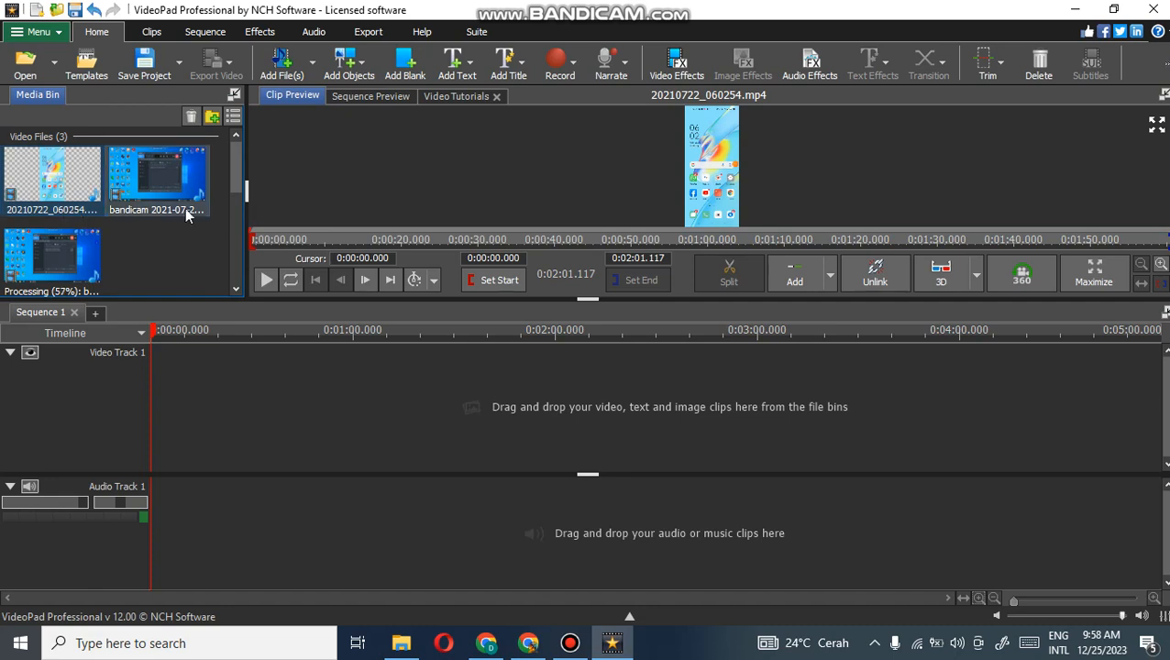
{"action": "scroll", "coordinate": [74, 220], "scroll_direction": "down", "scroll_amount": 3}
{"action": "scroll", "coordinate": [89, 194], "scroll_direction": "up", "scroll_amount": 3}
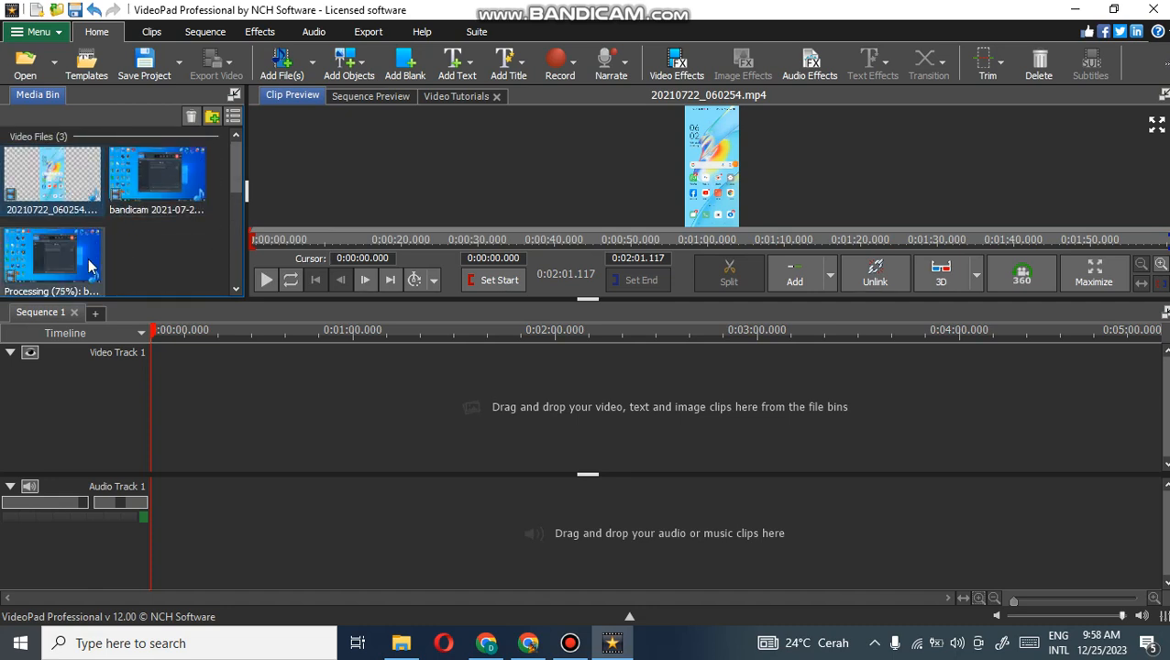
{"action": "scroll", "coordinate": [66, 205], "scroll_direction": "down", "scroll_amount": 1}
{"action": "scroll", "coordinate": [83, 124], "scroll_direction": "up", "scroll_amount": 1}
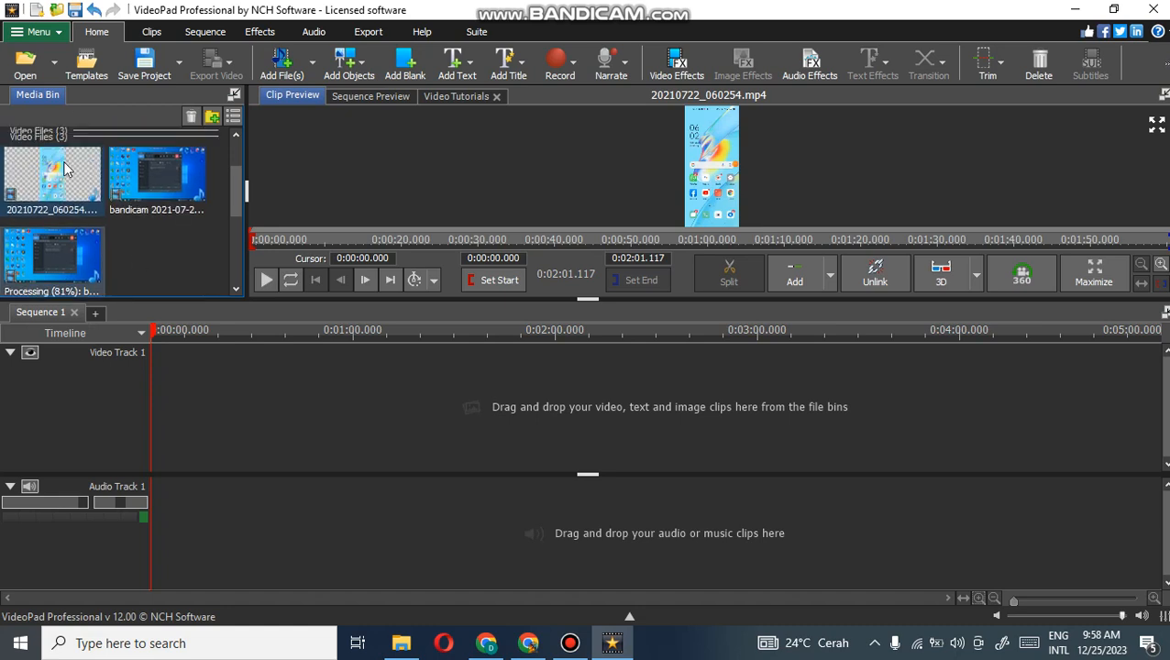
{"action": "scroll", "coordinate": [110, 201], "scroll_direction": "down", "scroll_amount": 3}
{"action": "scroll", "coordinate": [105, 212], "scroll_direction": "up", "scroll_amount": 1}
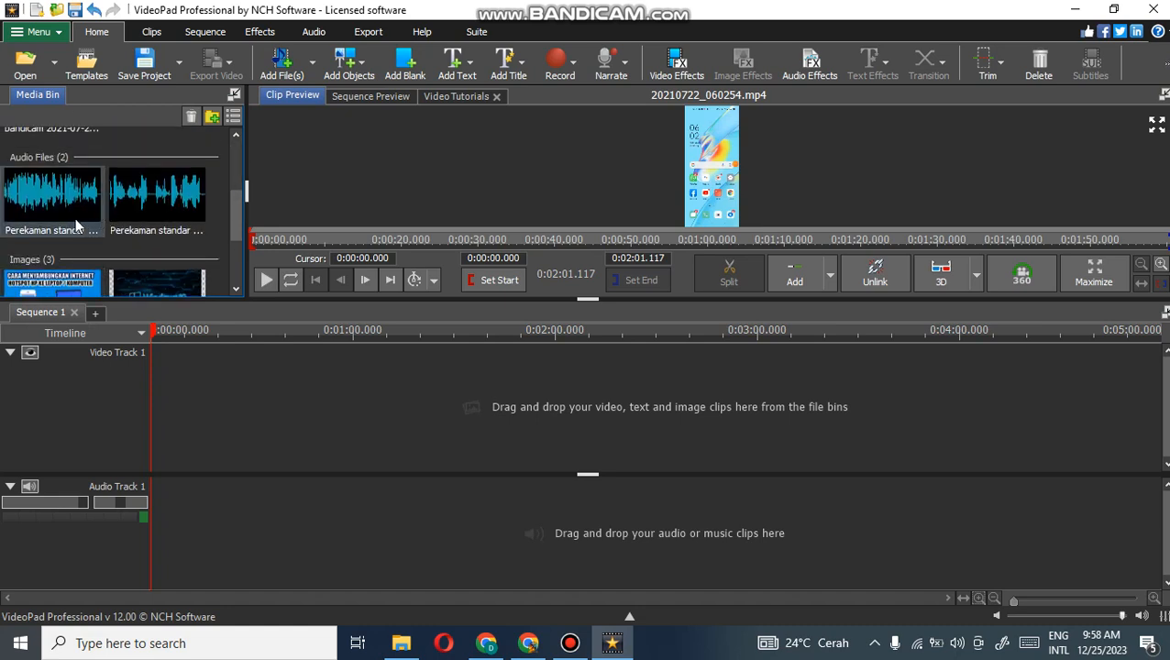
{"action": "scroll", "coordinate": [89, 199], "scroll_direction": "up", "scroll_amount": 1}
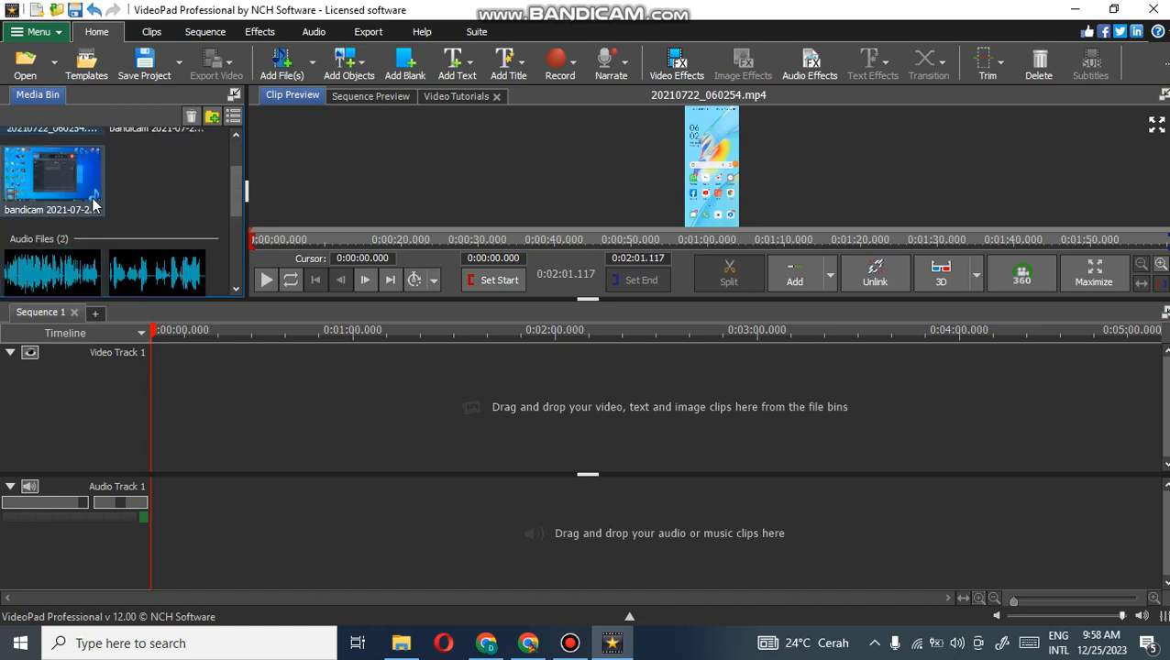
{"action": "scroll", "coordinate": [110, 193], "scroll_direction": "down", "scroll_amount": 1}
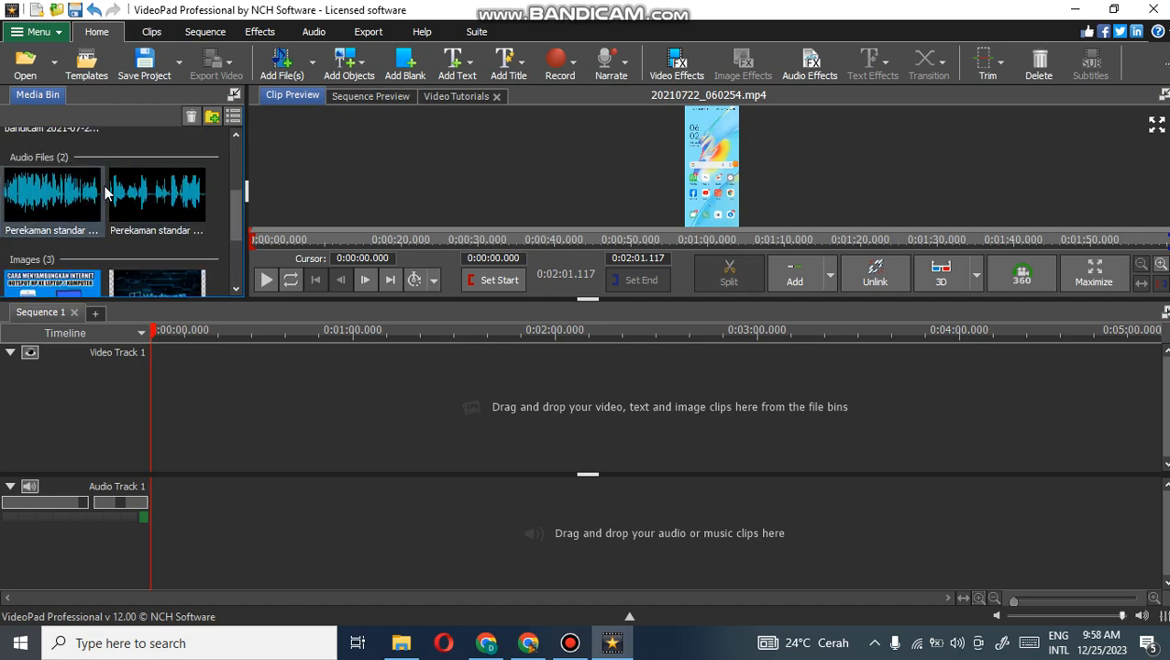
{"action": "scroll", "coordinate": [89, 238], "scroll_direction": "down", "scroll_amount": 2}
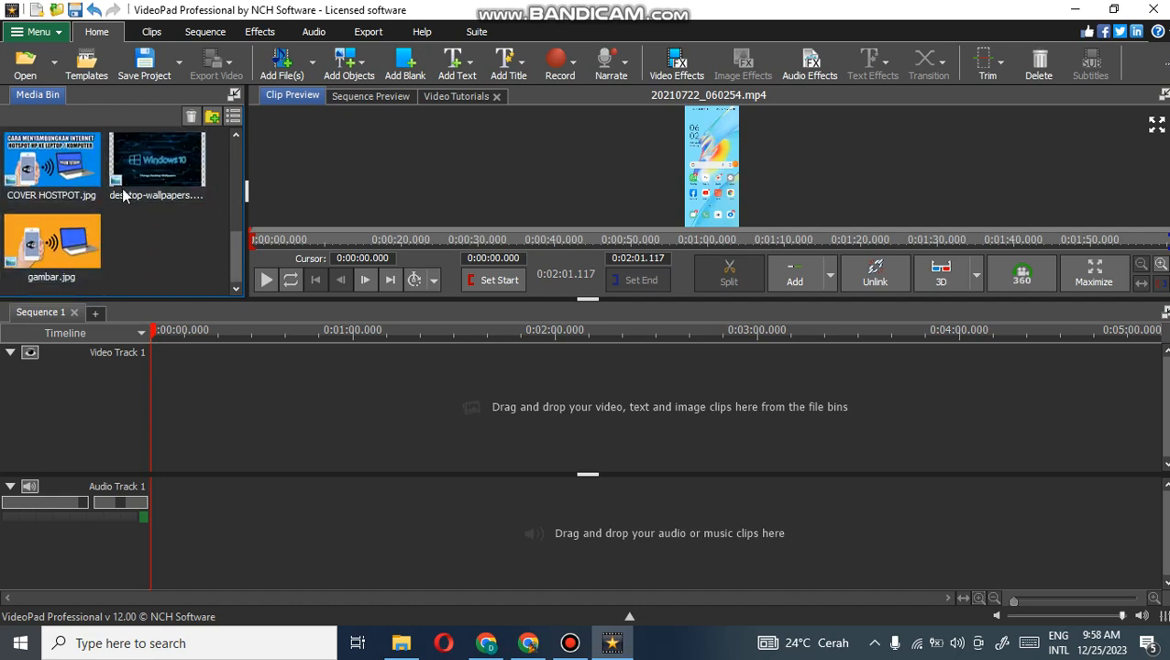
{"action": "scroll", "coordinate": [85, 191], "scroll_direction": "up", "scroll_amount": 1}
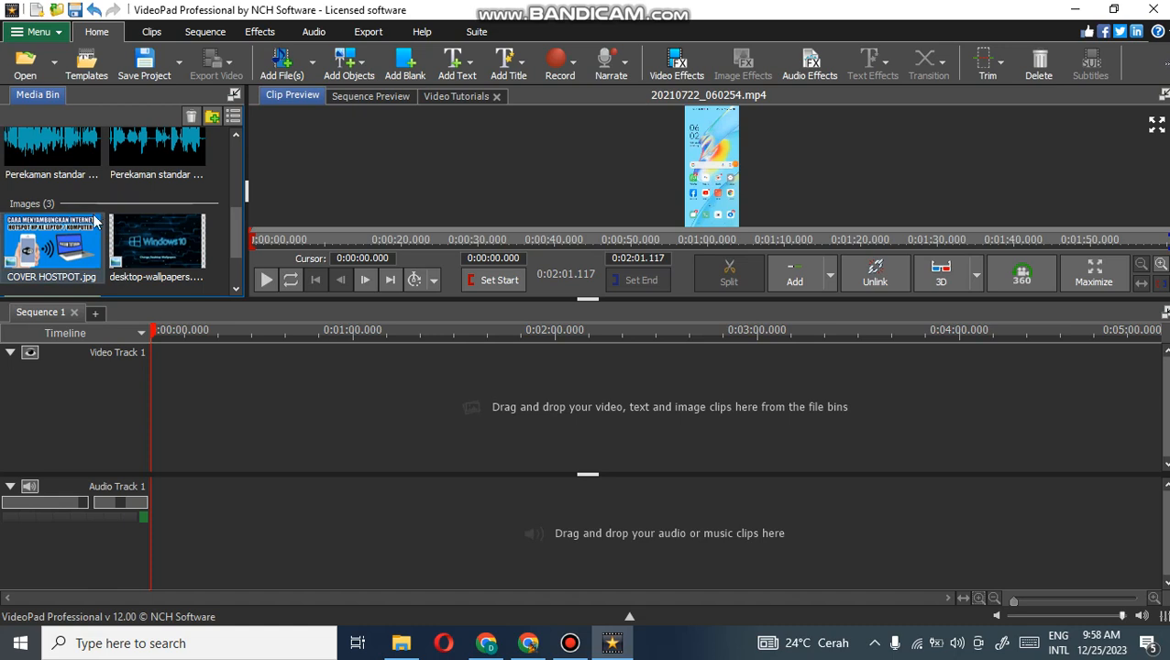
{"action": "scroll", "coordinate": [95, 220], "scroll_direction": "up", "scroll_amount": 2}
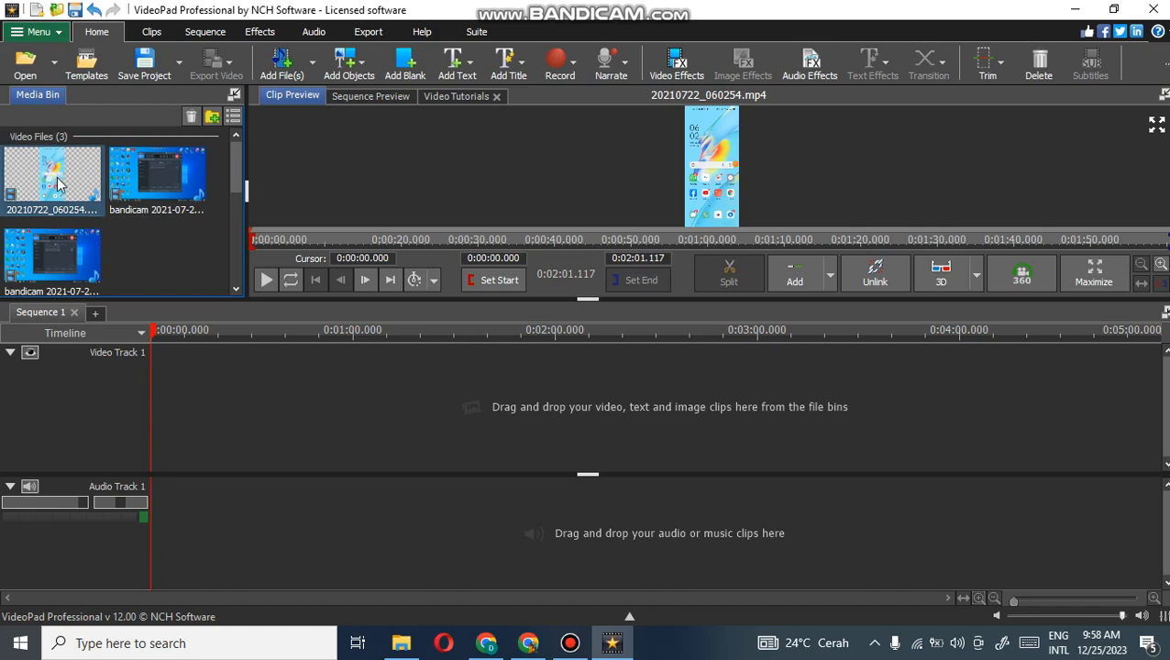
Import the video "intro penutup YouTube no copyright _ closing YouTube no copyright.mp4" from the Downloads folder.
{"action": "left_click", "coordinate": [27, 79]}
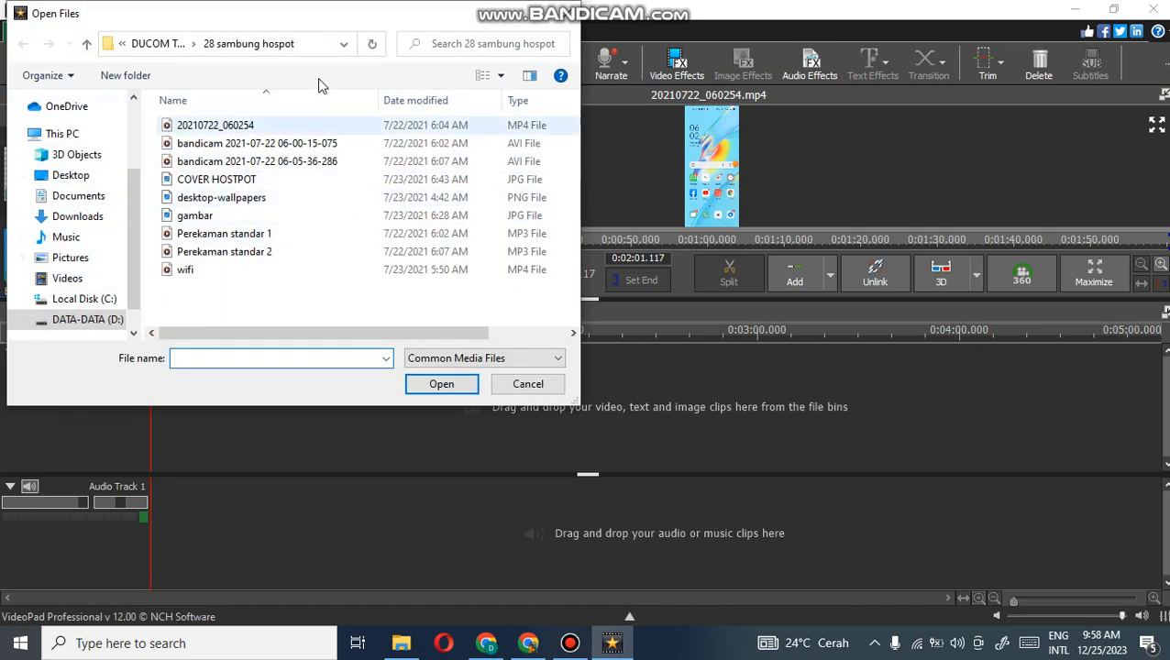
{"action": "left_click", "coordinate": [99, 218]}
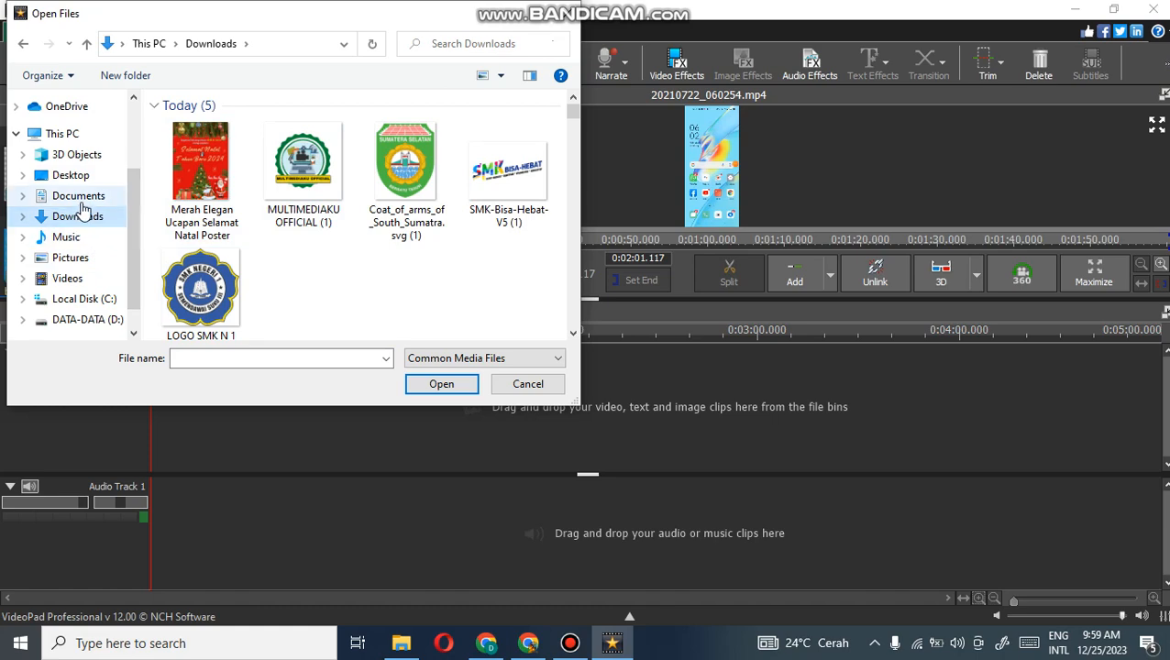
{"action": "scroll", "coordinate": [181, 215], "scroll_direction": "down", "scroll_amount": 1}
{"action": "scroll", "coordinate": [220, 225], "scroll_direction": "down", "scroll_amount": 15}
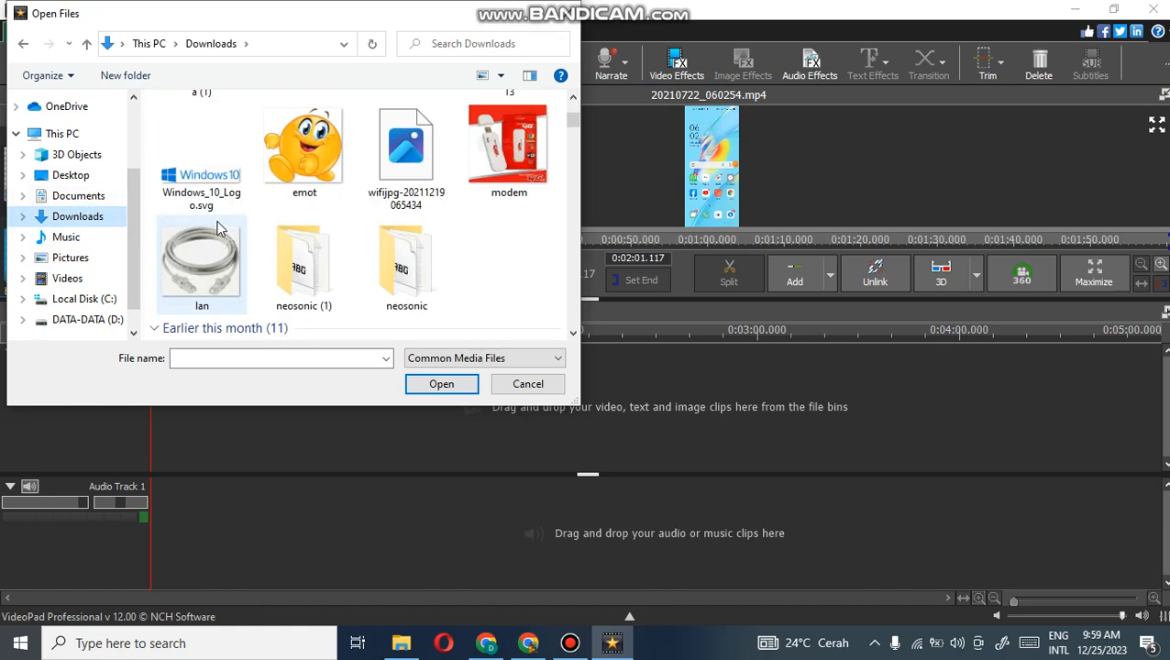
{"action": "scroll", "coordinate": [230, 229], "scroll_direction": "down", "scroll_amount": 3}
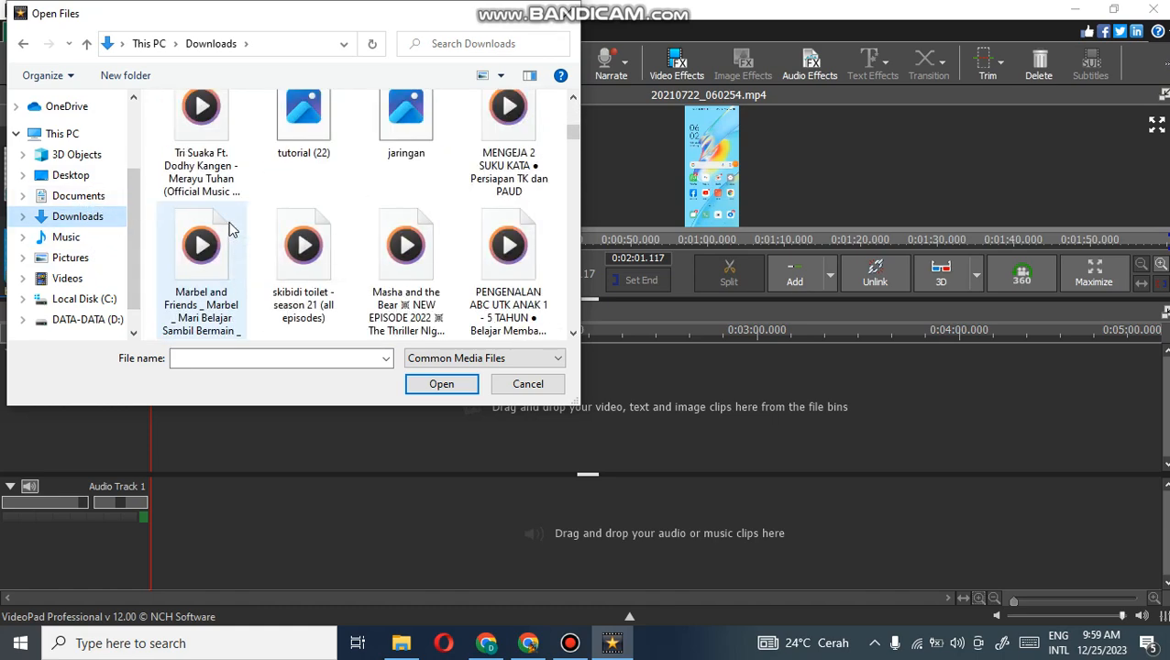
{"action": "scroll", "coordinate": [241, 222], "scroll_direction": "down", "scroll_amount": 5}
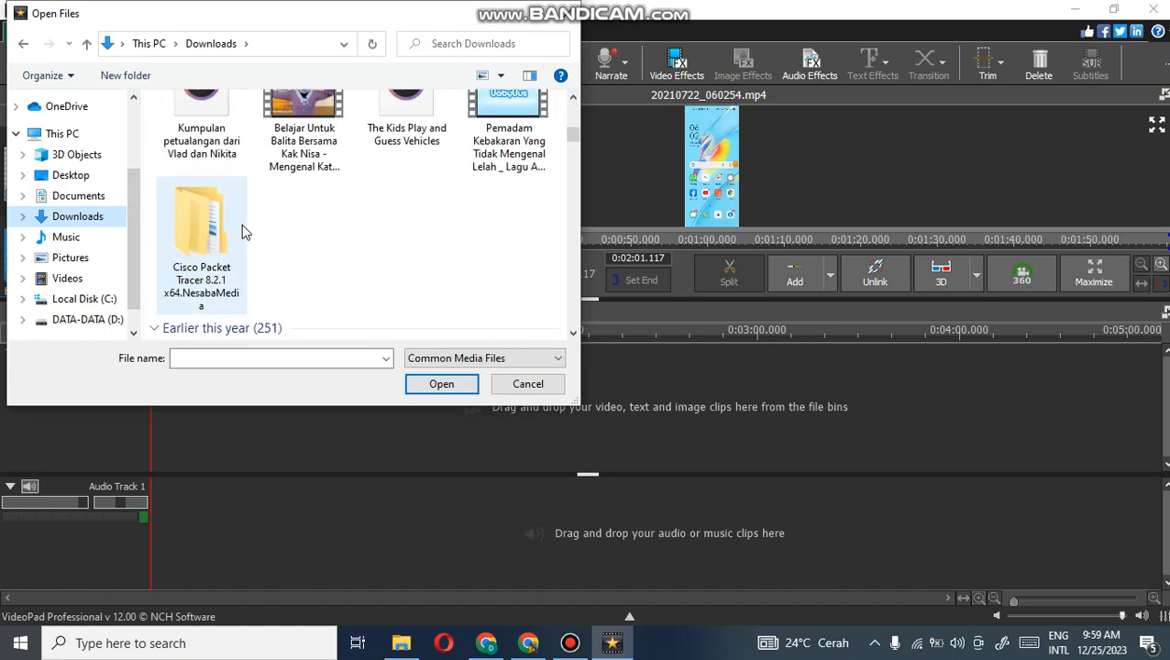
{"action": "scroll", "coordinate": [241, 230], "scroll_direction": "down", "scroll_amount": 12}
{"action": "scroll", "coordinate": [242, 225], "scroll_direction": "down", "scroll_amount": 10}
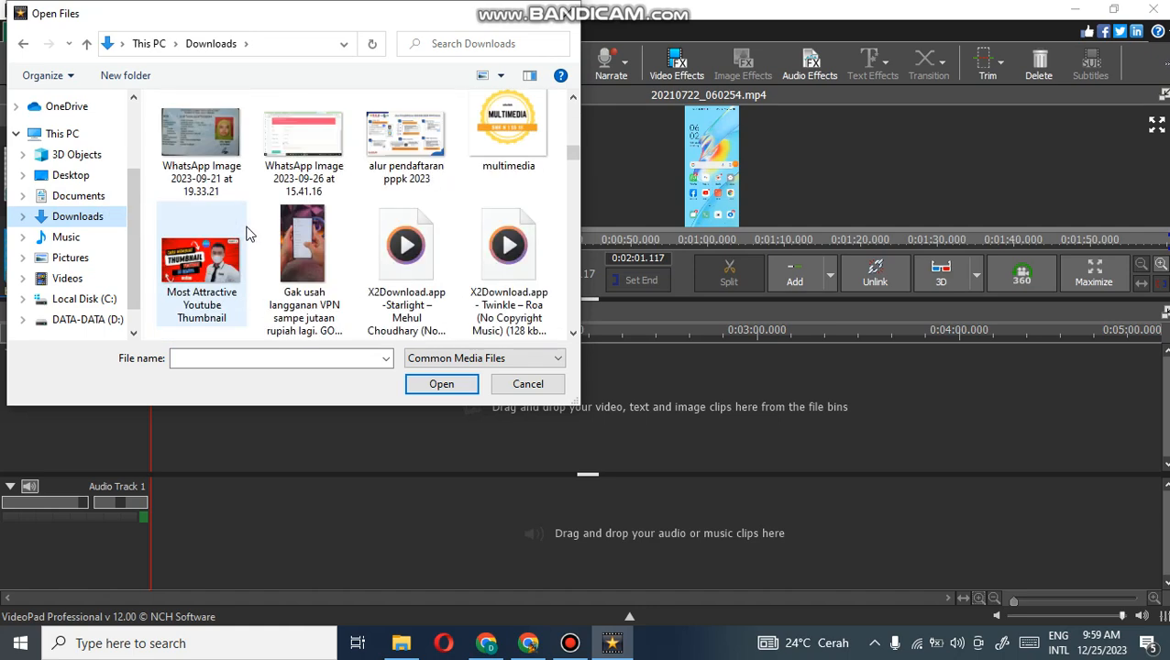
{"action": "scroll", "coordinate": [248, 231], "scroll_direction": "down", "scroll_amount": 10}
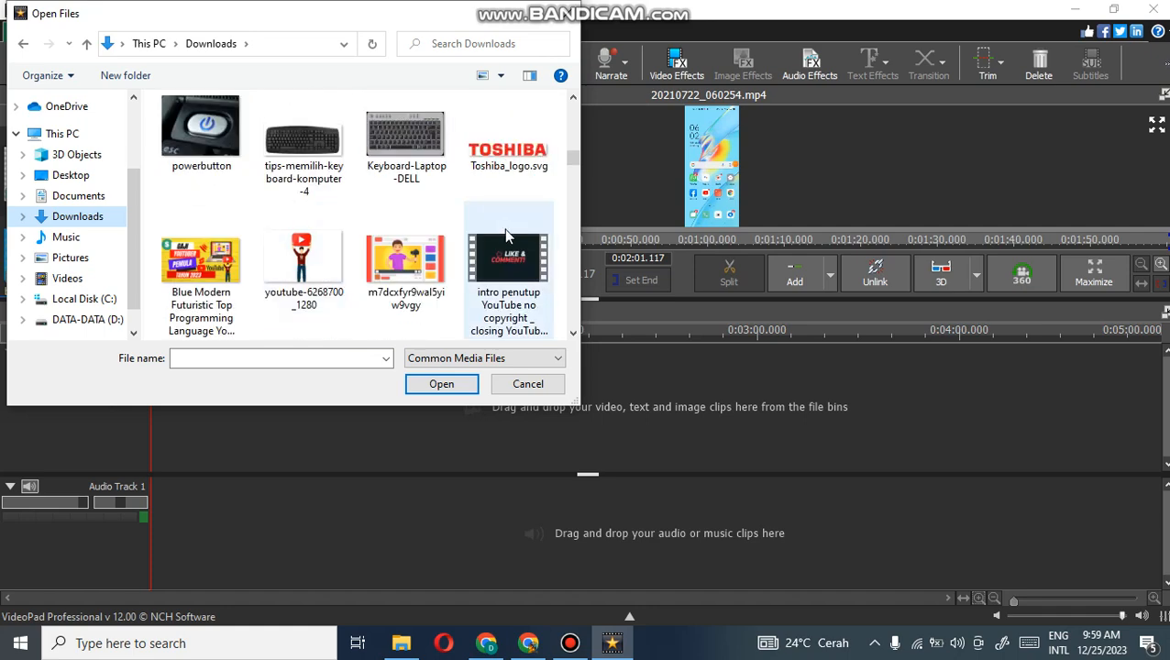
{"action": "left_click", "coordinate": [511, 275]}
{"action": "left_click", "coordinate": [439, 382]}
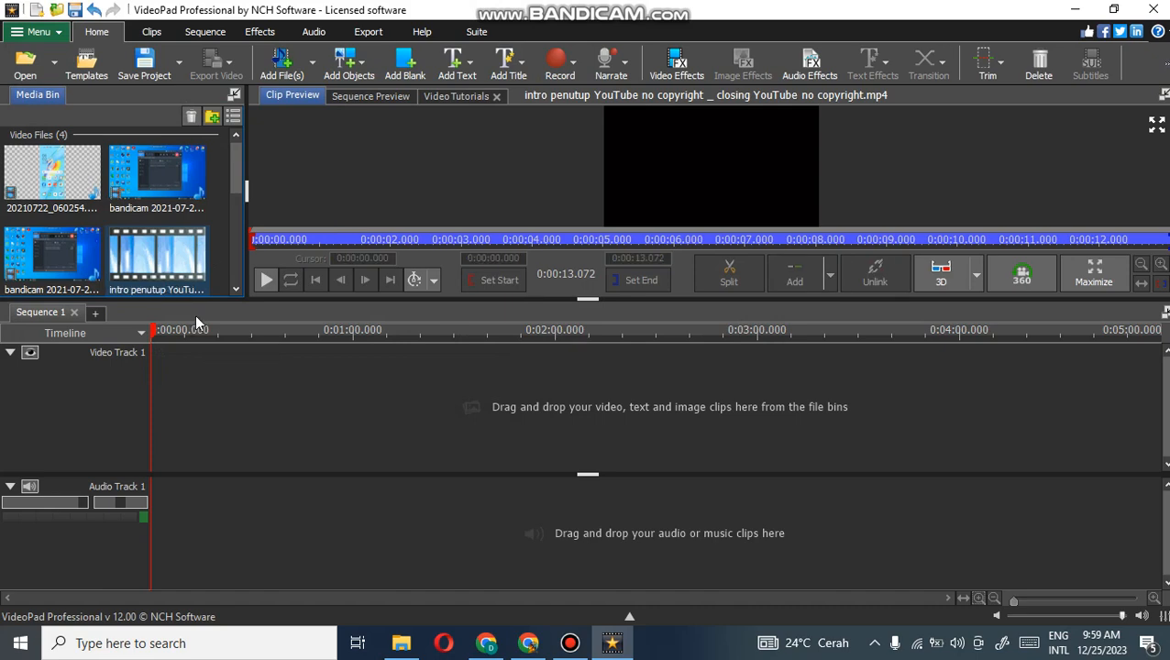
Import the INTRO MKV video from the DUCOM TUTORIAL folder on drive D into the project.
{"action": "left_click", "coordinate": [25, 64]}
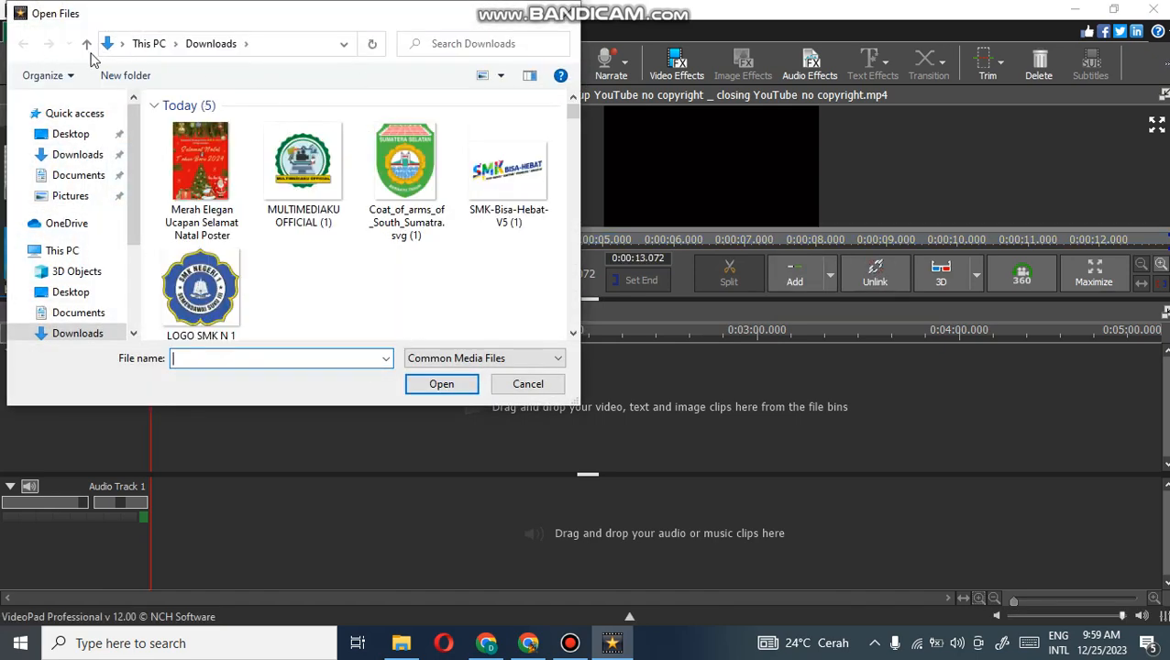
{"action": "scroll", "coordinate": [96, 317], "scroll_direction": "down", "scroll_amount": 3}
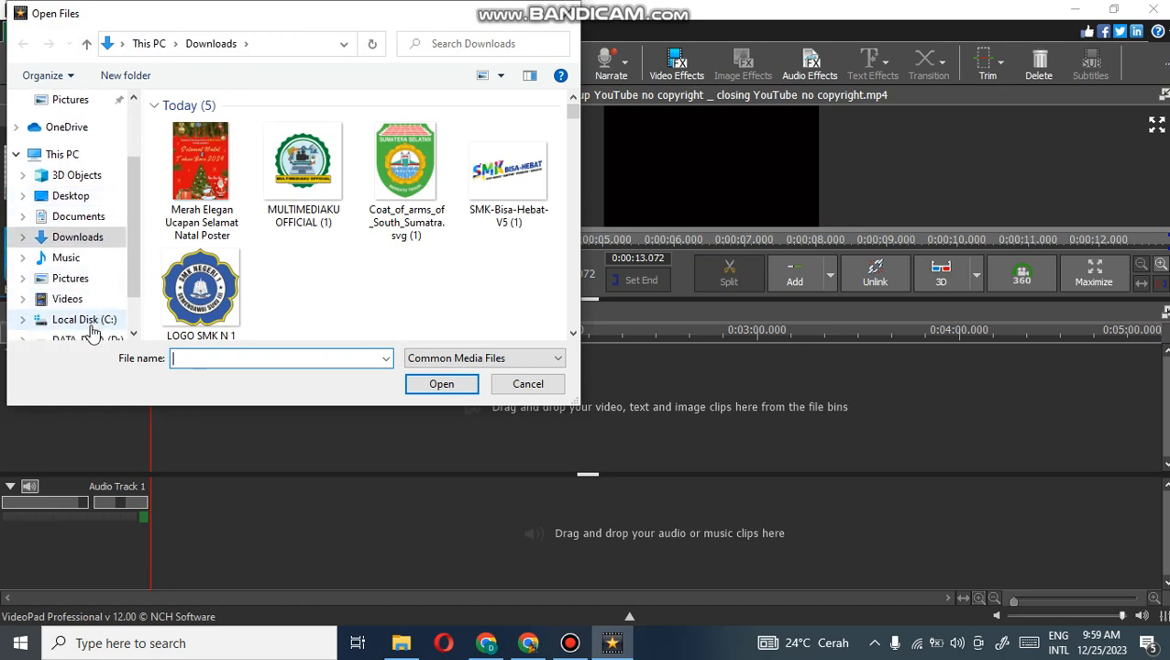
{"action": "left_click", "coordinate": [97, 292]}
{"action": "scroll", "coordinate": [237, 180], "scroll_direction": "down", "scroll_amount": 10}
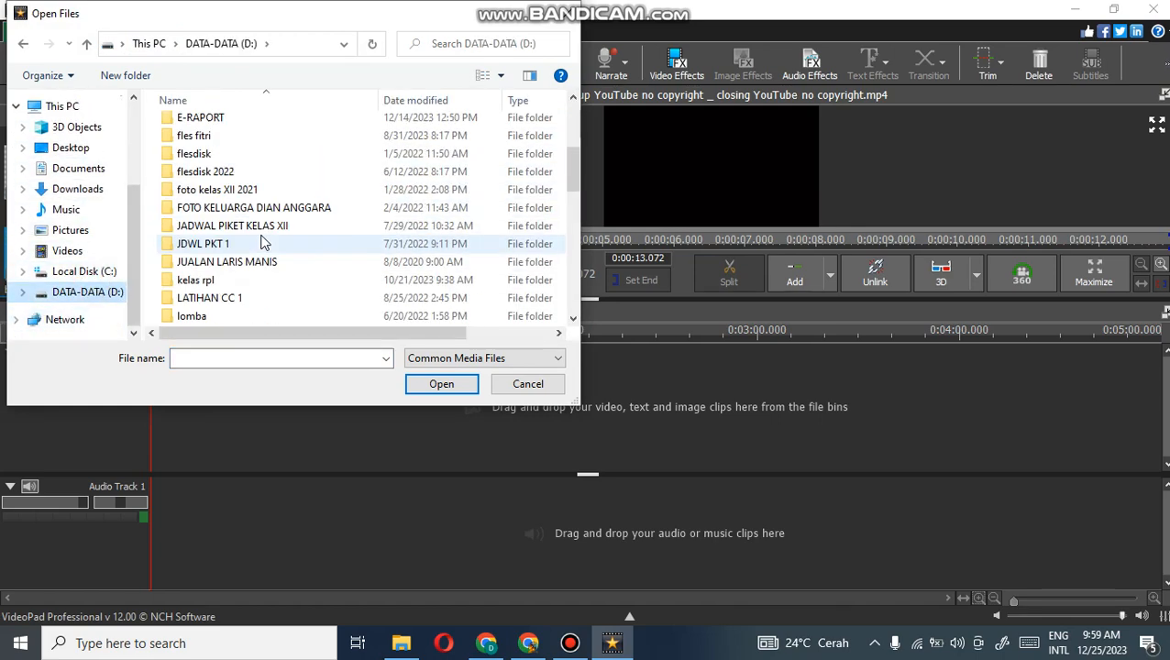
{"action": "scroll", "coordinate": [237, 179], "scroll_direction": "up", "scroll_amount": 8}
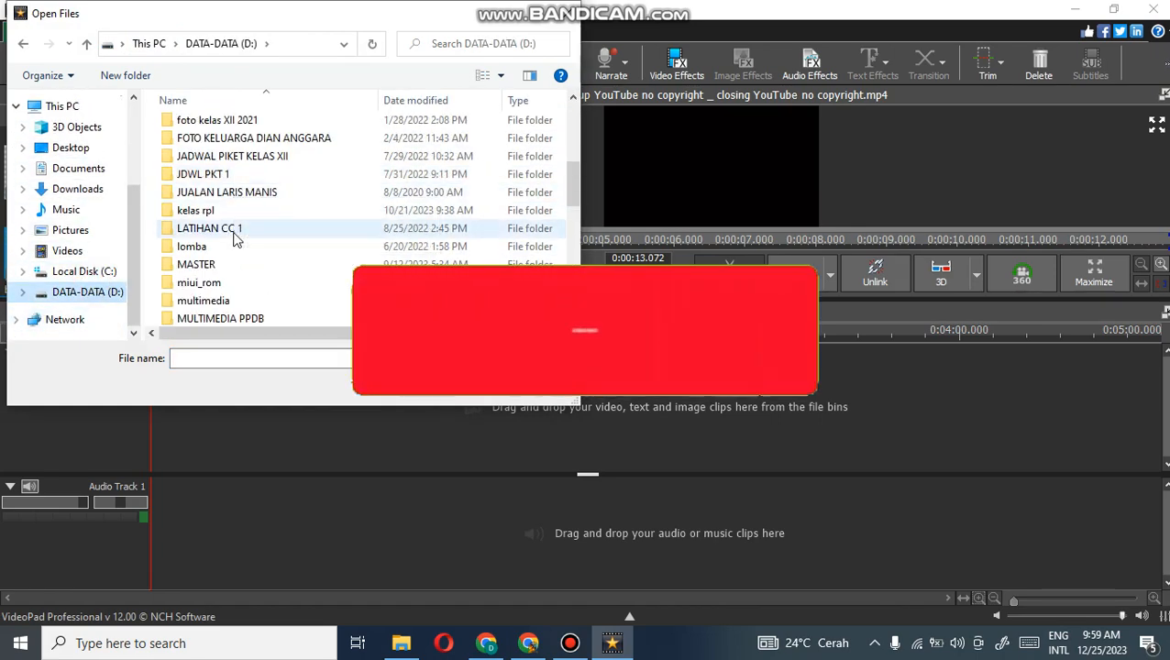
{"action": "scroll", "coordinate": [209, 179], "scroll_direction": "up", "scroll_amount": 2}
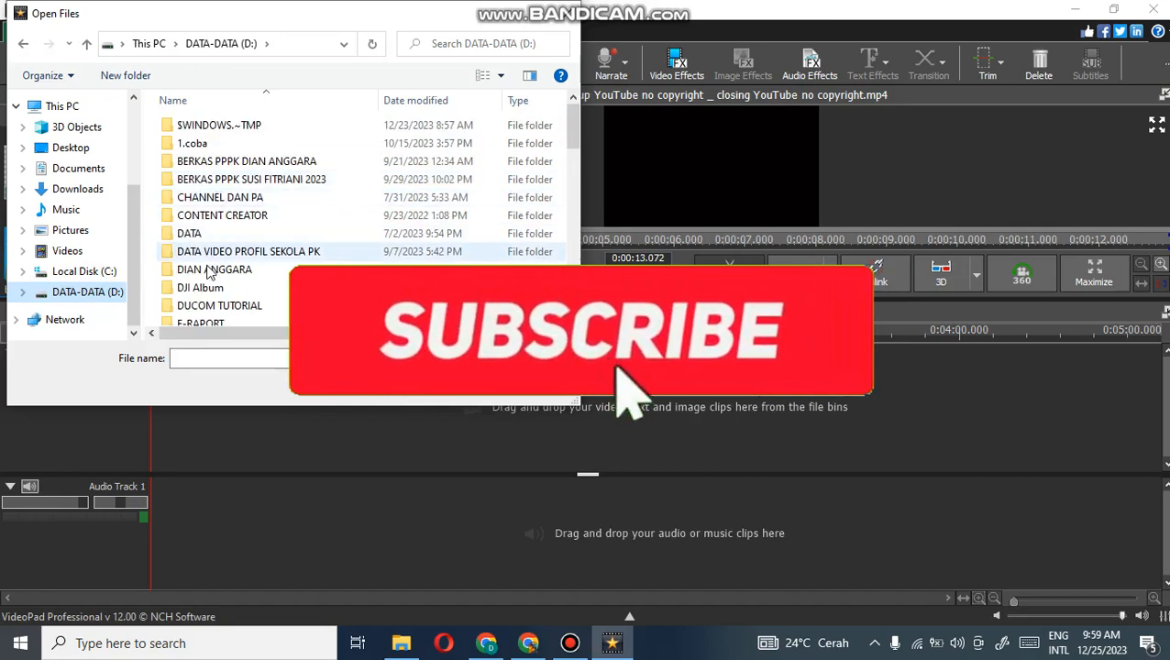
{"action": "double_click", "coordinate": [221, 306]}
{"action": "scroll", "coordinate": [254, 239], "scroll_direction": "down", "scroll_amount": 15}
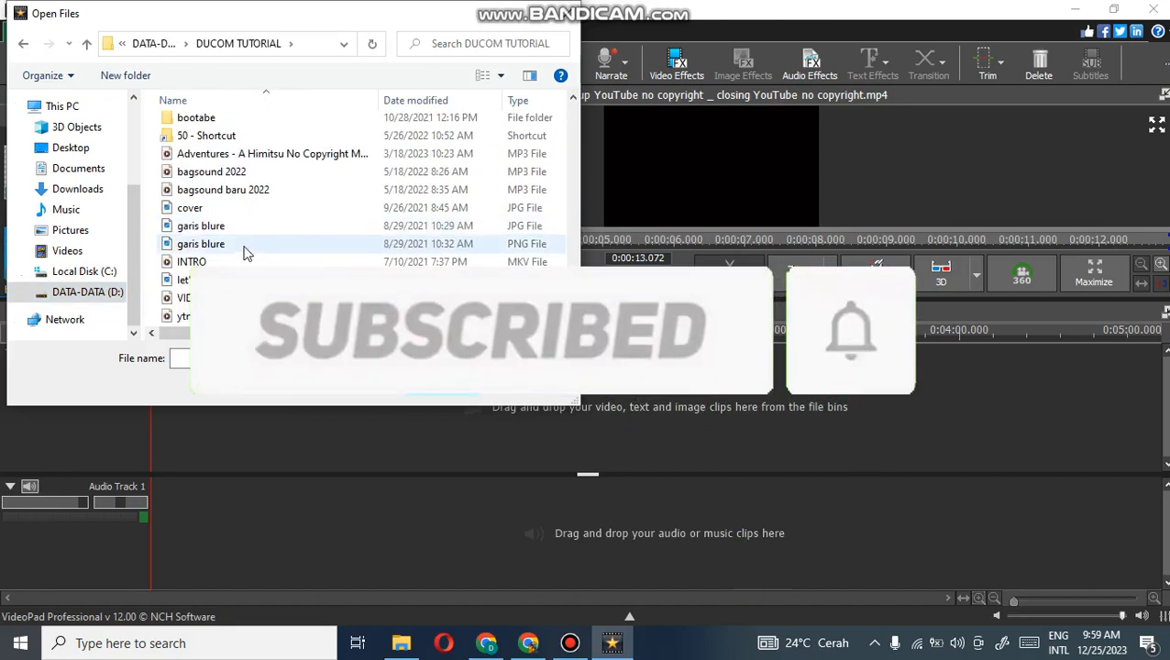
{"action": "left_click", "coordinate": [192, 262]}
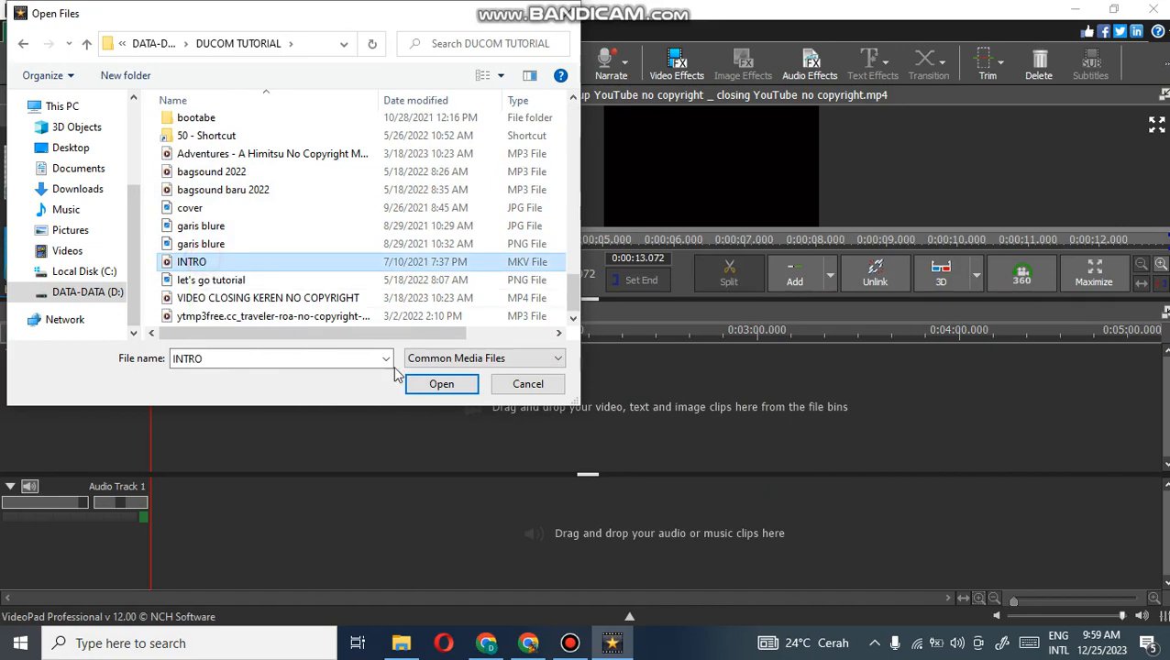
{"action": "left_click", "coordinate": [439, 381]}
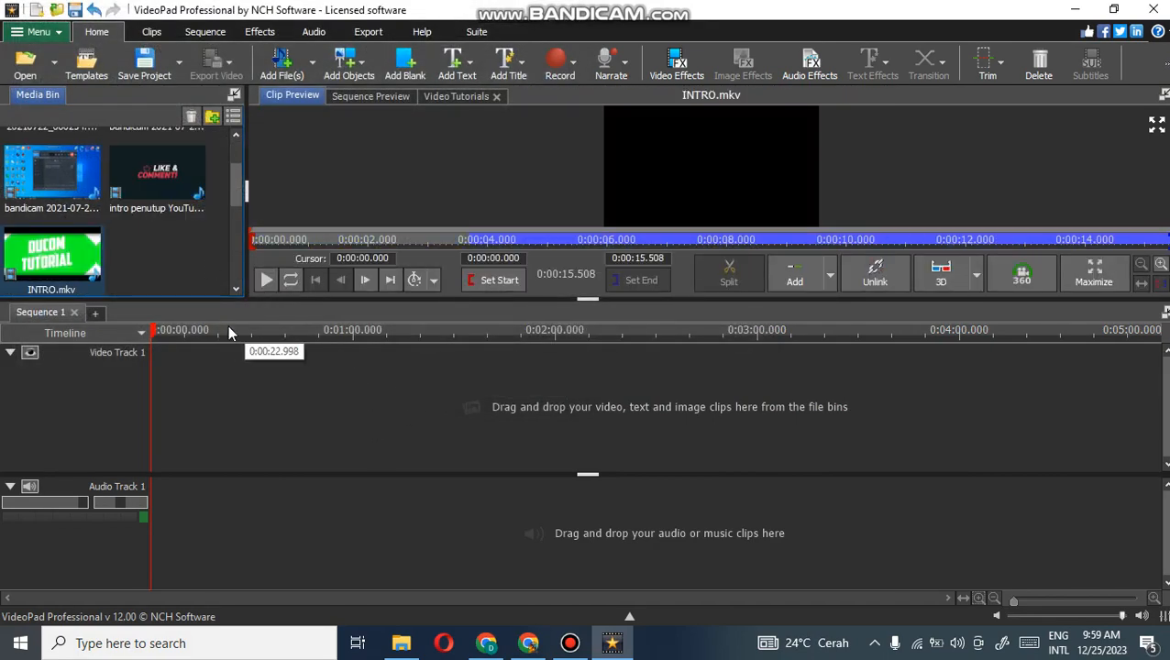
{"action": "scroll", "coordinate": [227, 326], "scroll_direction": "up", "scroll_amount": 1}
{"action": "scroll", "coordinate": [168, 213], "scroll_direction": "up", "scroll_amount": 2}
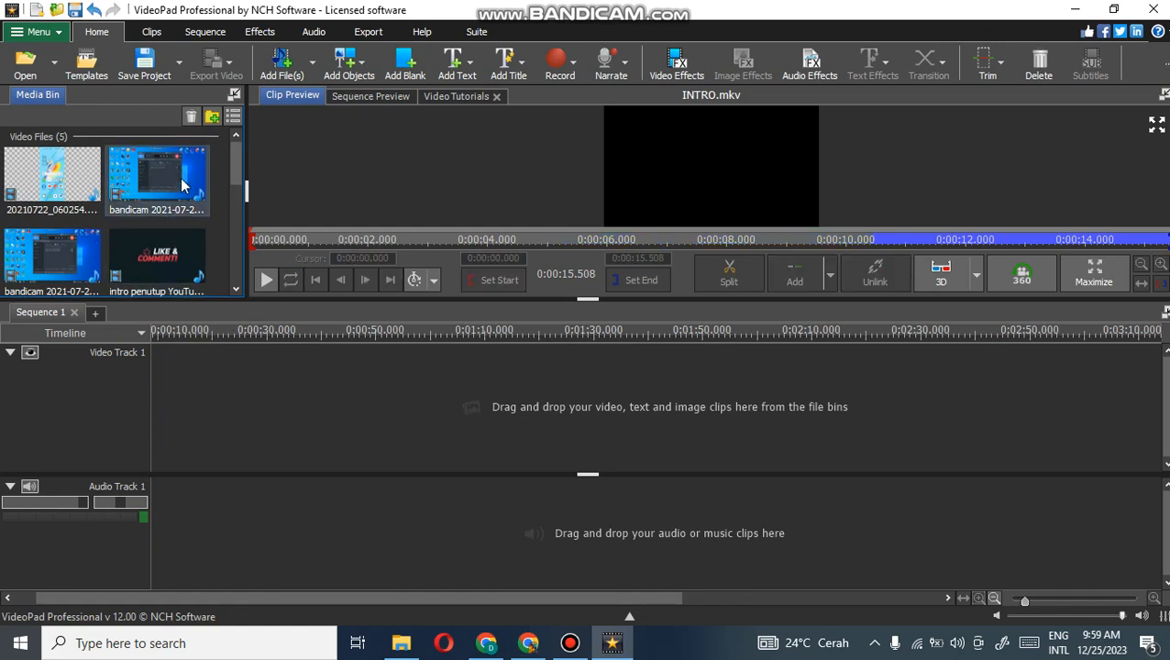
{"action": "left_click_drag", "start_coordinate": [147, 166], "coordinate": [210, 420]}
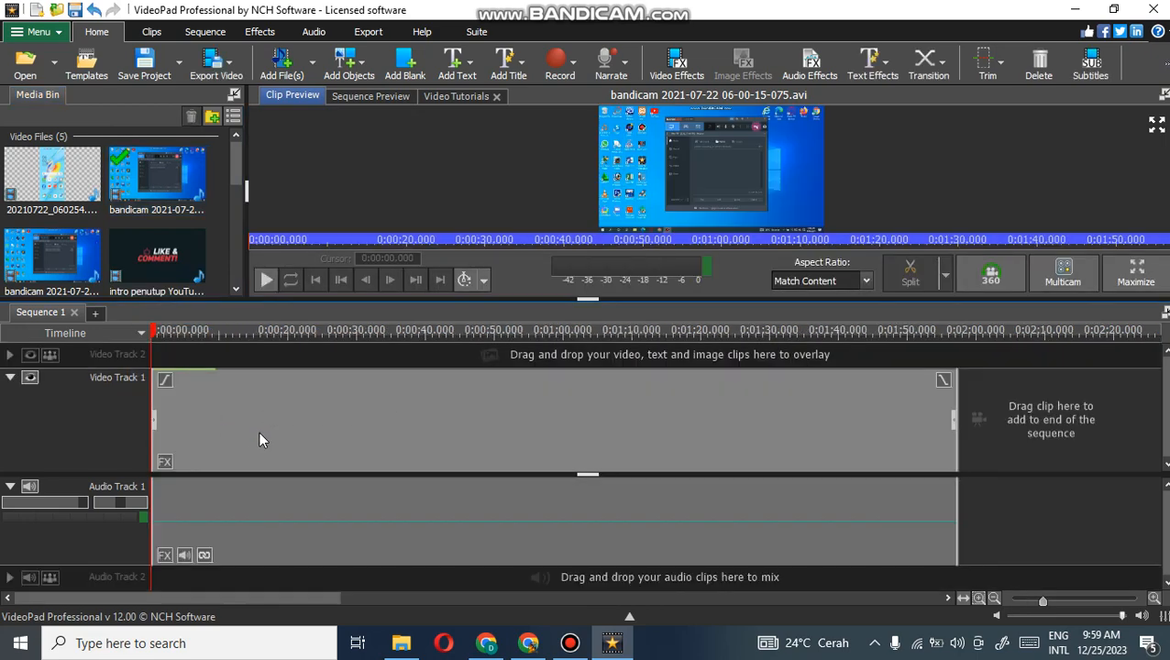
{"action": "left_click", "coordinate": [265, 280]}
{"action": "left_click", "coordinate": [266, 280]}
Unlink the bandicam clip's audio from its video and delete the audio from Audio Track 1.
{"action": "scroll", "coordinate": [101, 248], "scroll_direction": "down", "scroll_amount": 5}
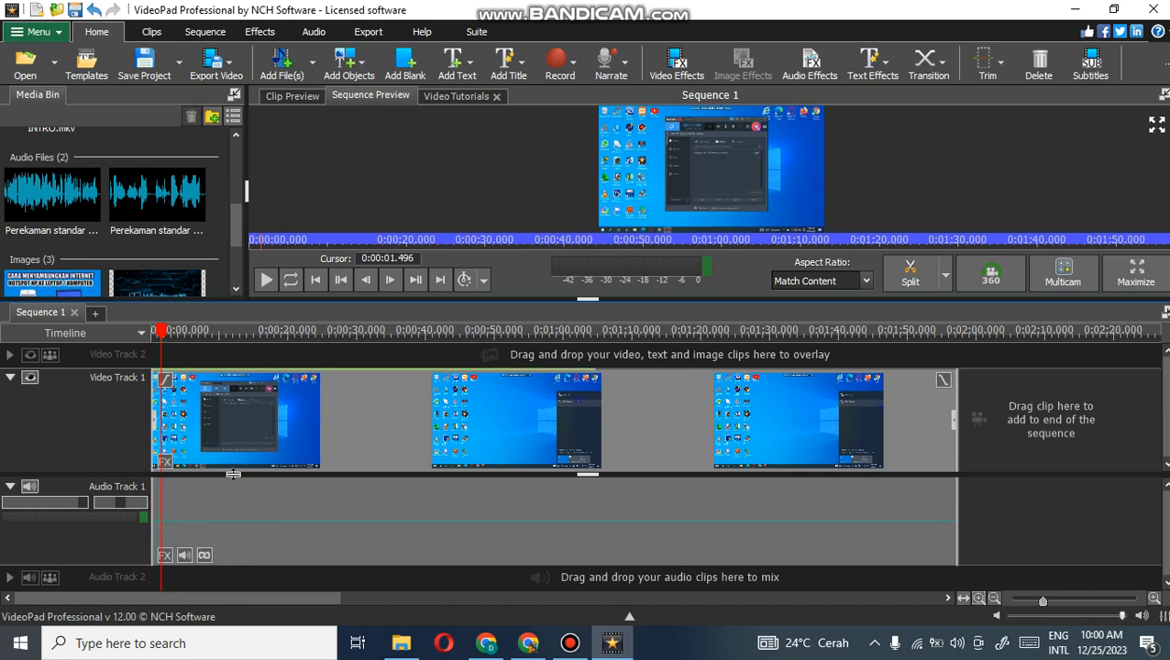
{"action": "left_click", "coordinate": [204, 556]}
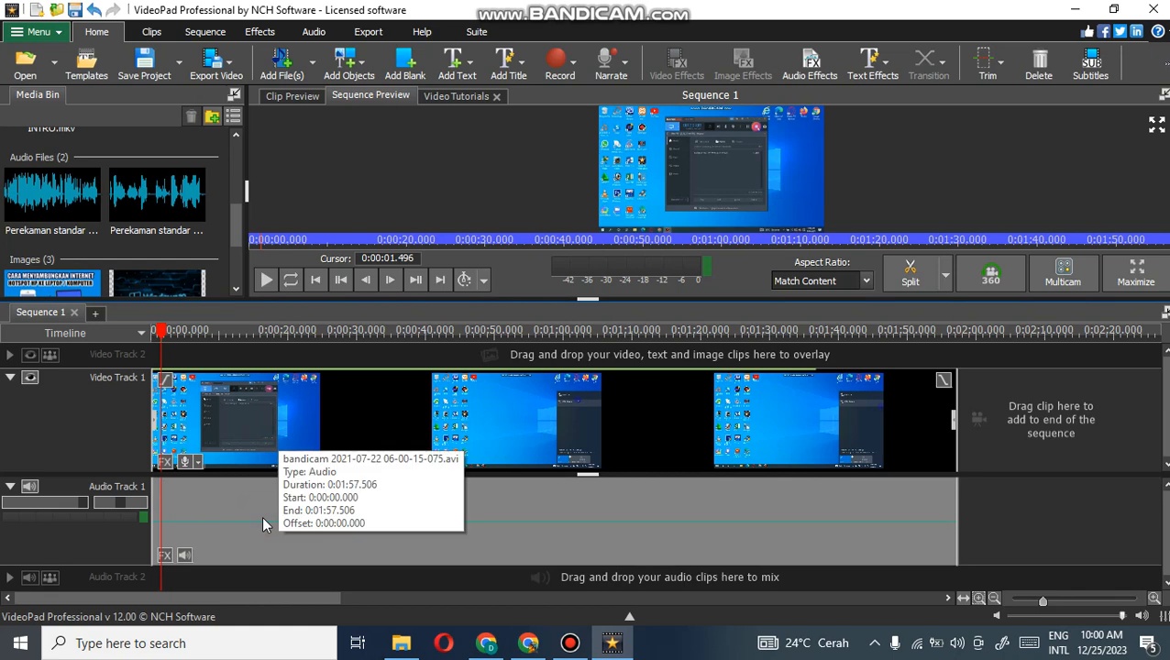
{"action": "key", "text": "Delete"}
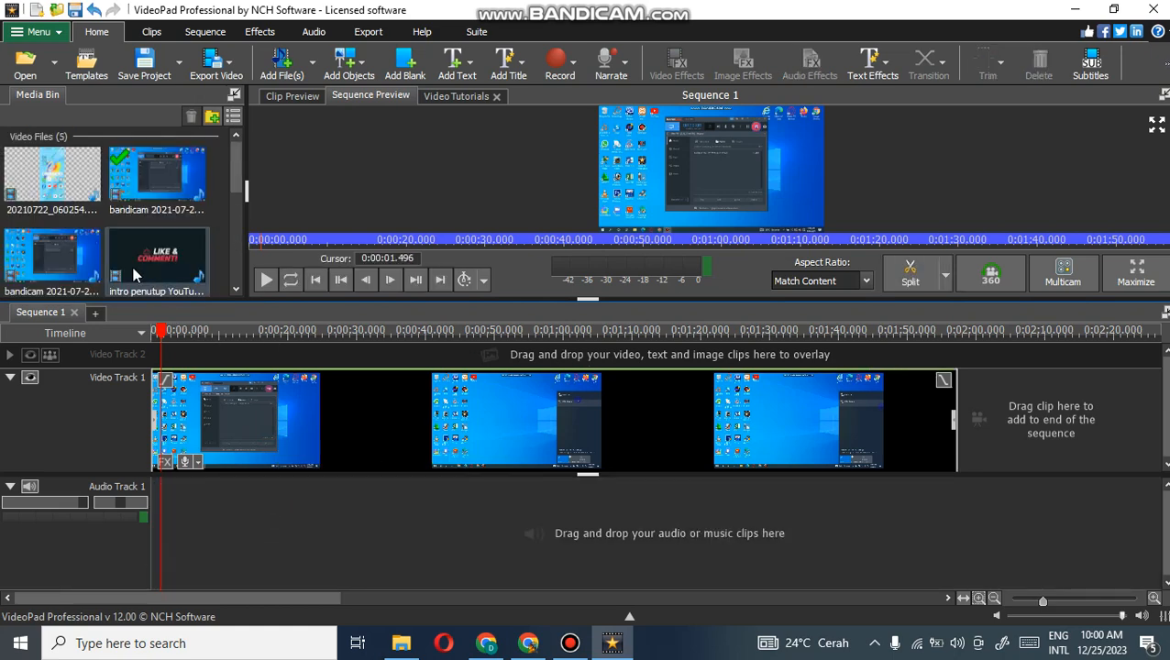
Place the first "Perekaman standar" voice recording at the start of Audio Track 1.
{"action": "scroll", "coordinate": [138, 257], "scroll_direction": "down", "scroll_amount": 3}
{"action": "left_click_drag", "start_coordinate": [74, 213], "coordinate": [150, 541]}
{"action": "scroll", "coordinate": [165, 521], "scroll_direction": "up", "scroll_amount": 5}
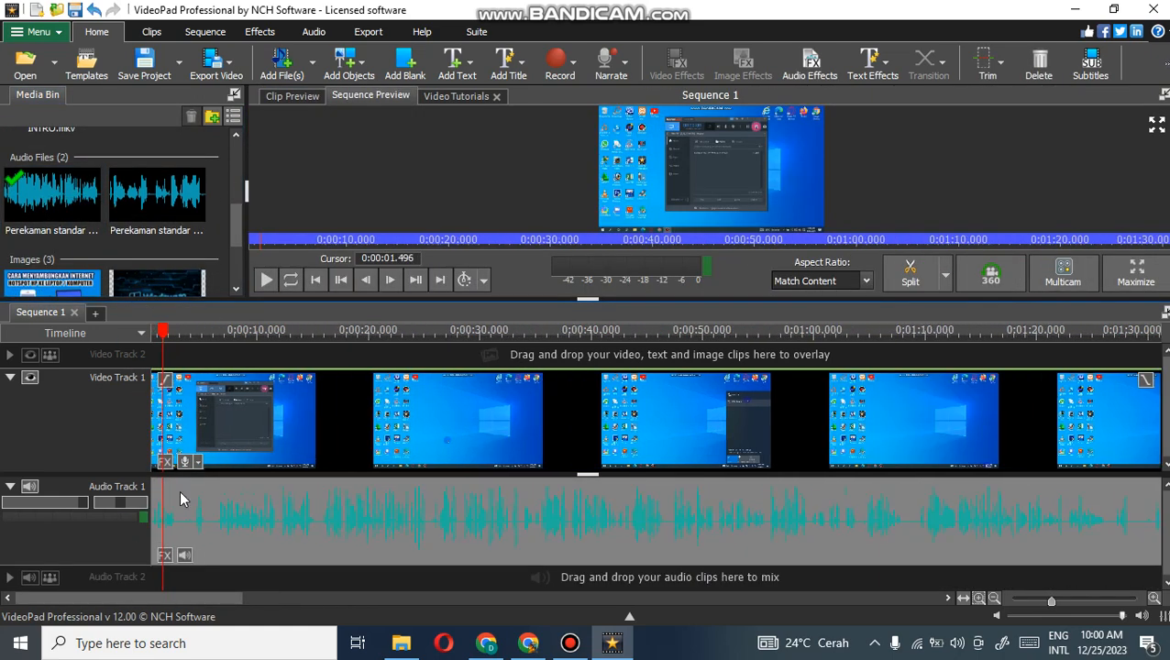
{"action": "scroll", "coordinate": [190, 472], "scroll_direction": "down", "scroll_amount": 2}
{"action": "left_click", "coordinate": [150, 602]}
{"action": "left_click_drag", "start_coordinate": [149, 602], "coordinate": [98, 589]}
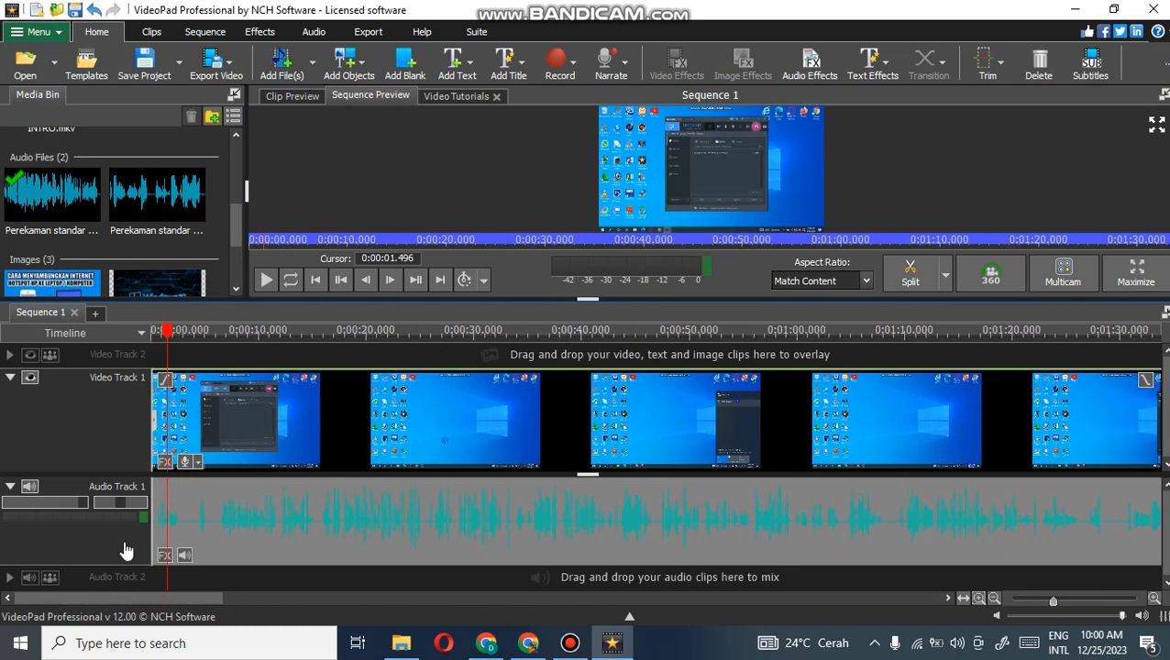
Play the sequence from the beginning to preview the voice recording with the video, and pause it.
{"action": "left_click_drag", "start_coordinate": [167, 339], "coordinate": [143, 337]}
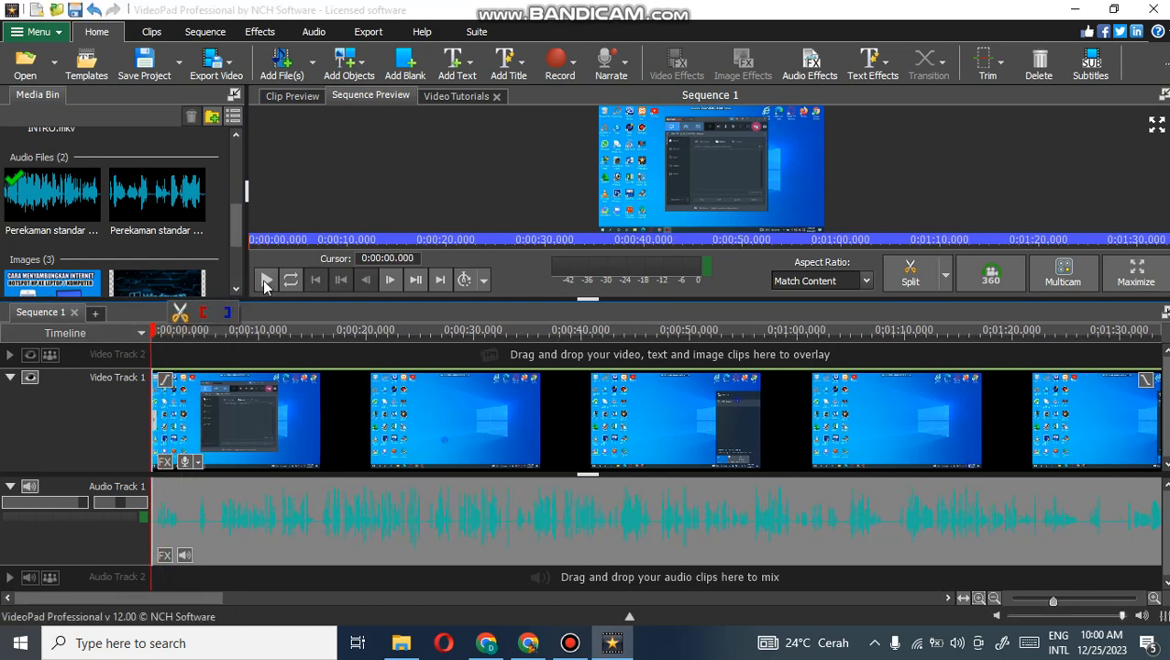
{"action": "left_click", "coordinate": [263, 280]}
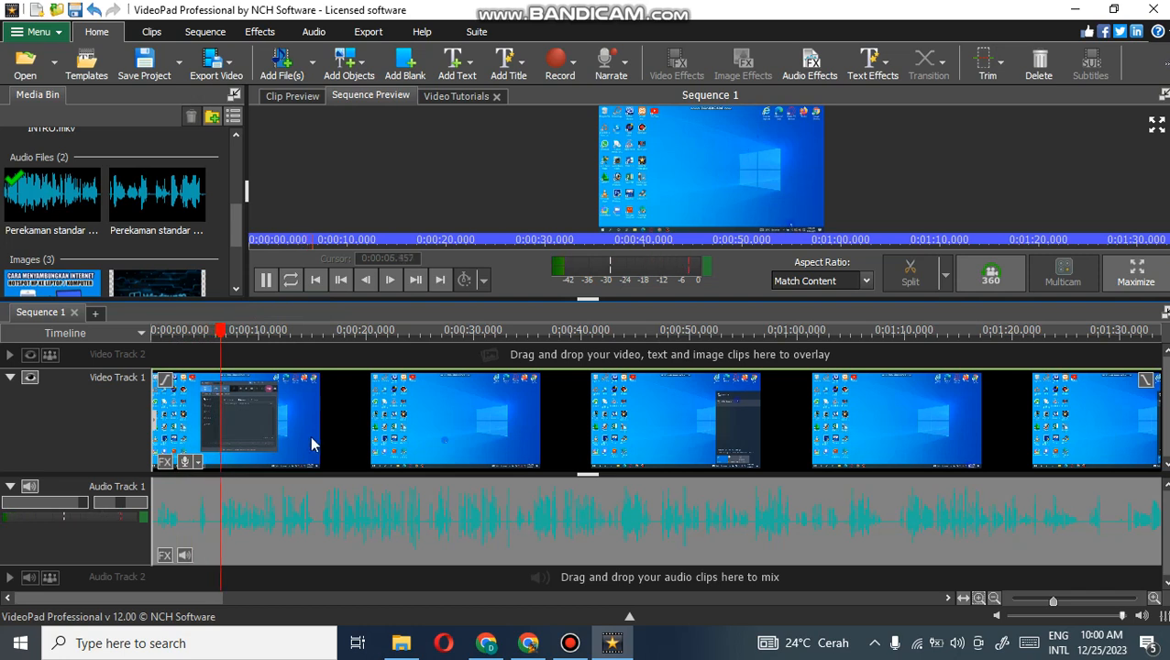
{"action": "left_click", "coordinate": [268, 281]}
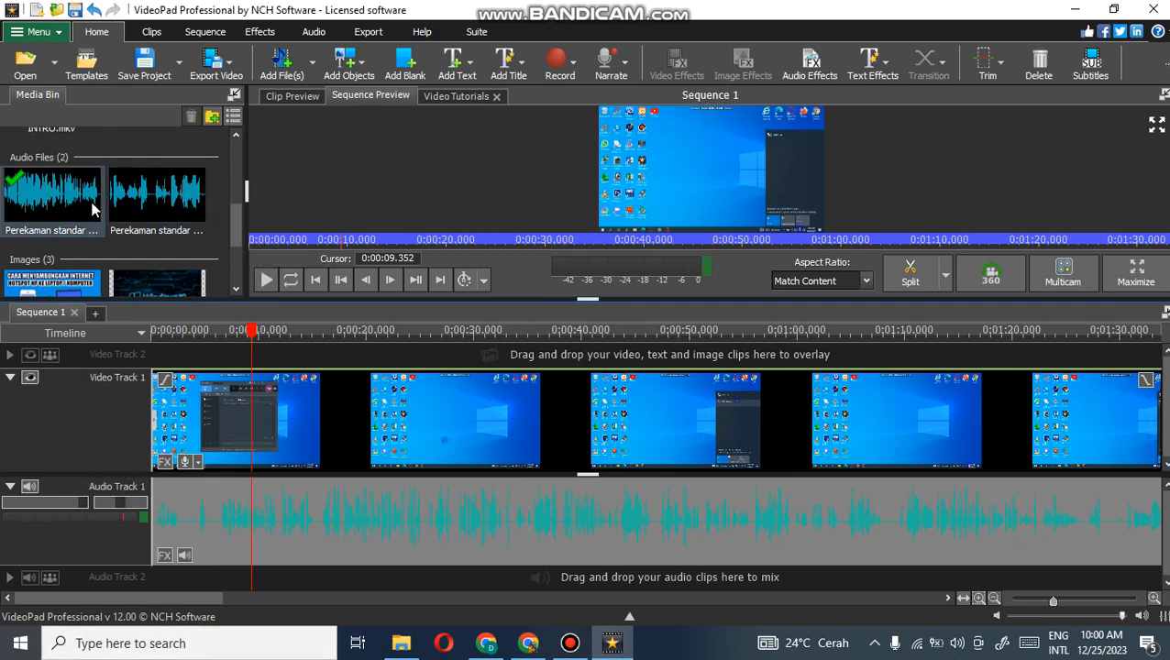
Import the music file "Spring In My Step Silent Partner (No Copyright Music)" from the bacsound folder in DUCOM TUTORIAL.
{"action": "scroll", "coordinate": [92, 210], "scroll_direction": "down", "scroll_amount": 2}
{"action": "scroll", "coordinate": [119, 229], "scroll_direction": "up", "scroll_amount": 2}
{"action": "left_click", "coordinate": [25, 64]}
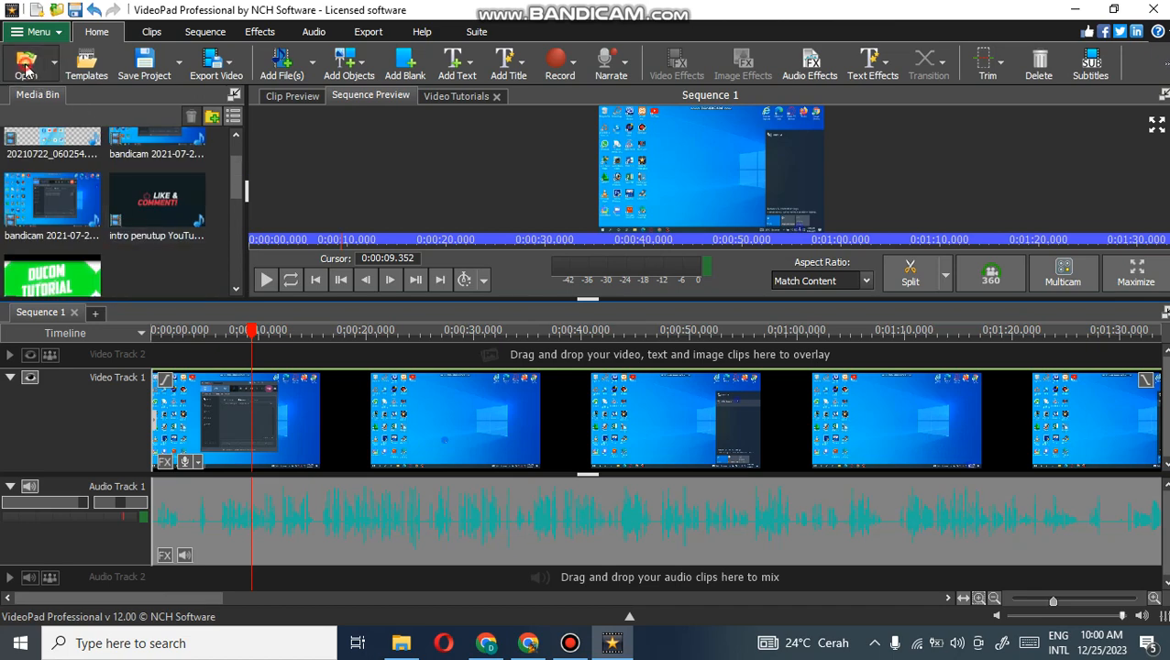
{"action": "scroll", "coordinate": [237, 209], "scroll_direction": "down", "scroll_amount": 15}
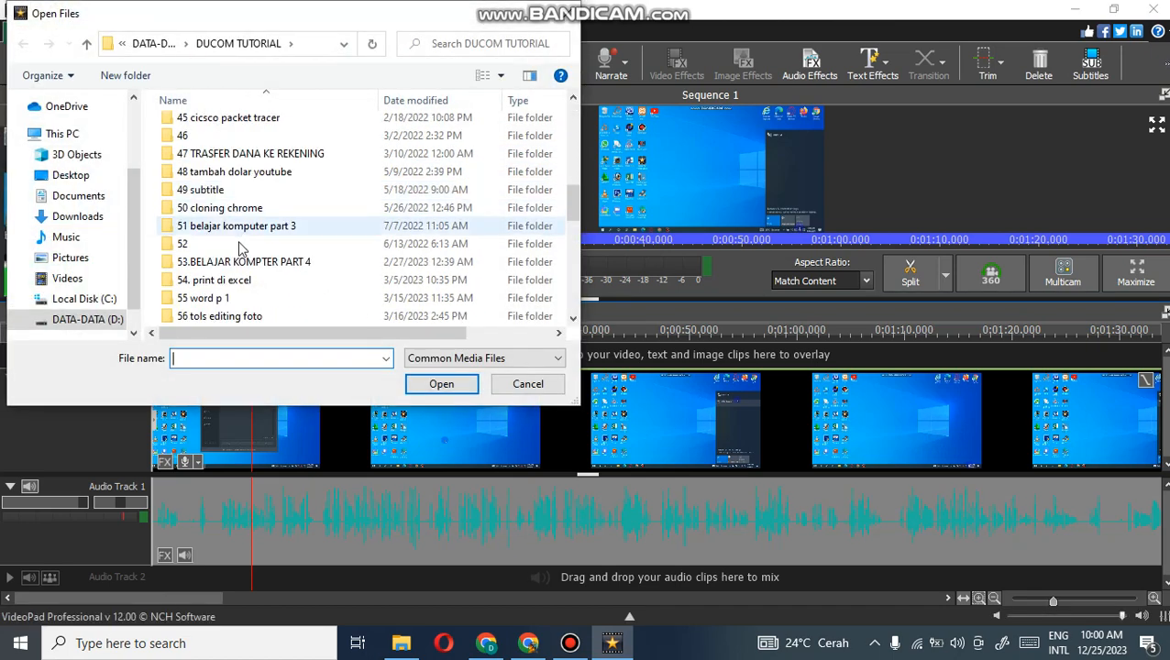
{"action": "scroll", "coordinate": [244, 264], "scroll_direction": "up", "scroll_amount": 2}
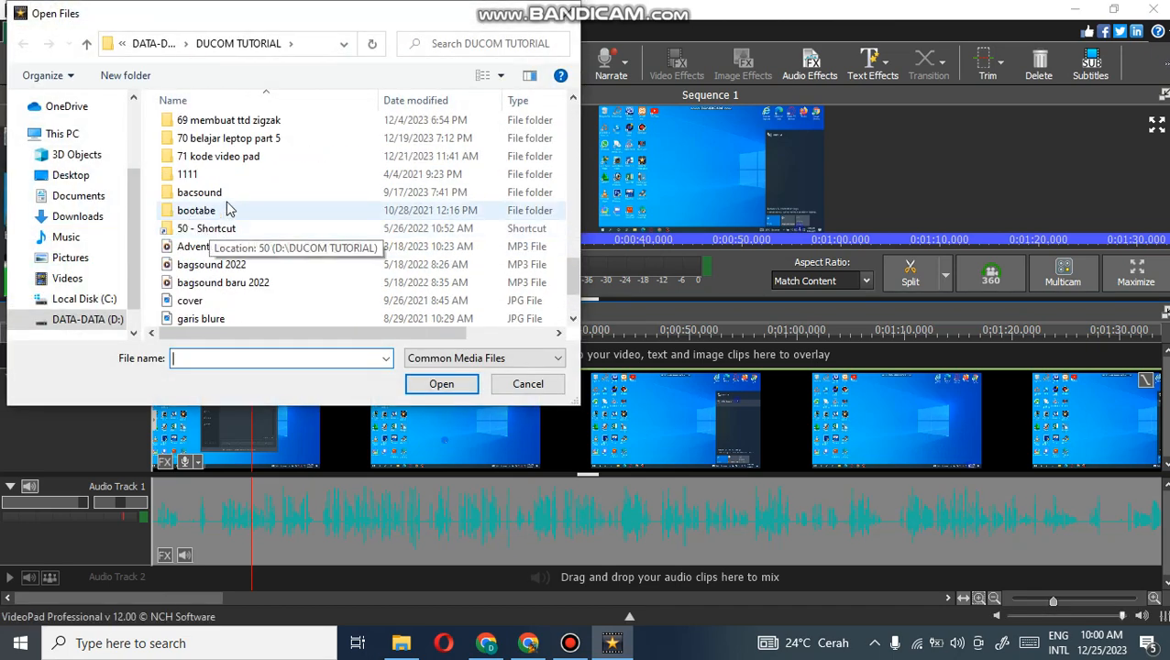
{"action": "double_click", "coordinate": [223, 195]}
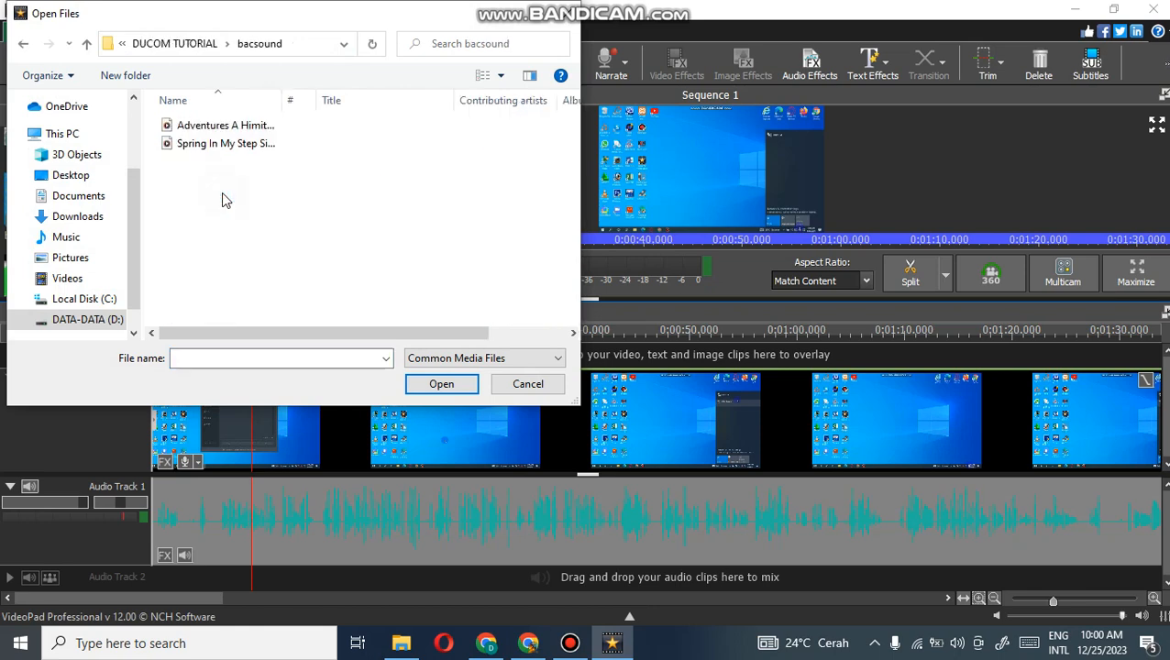
{"action": "left_click", "coordinate": [203, 146]}
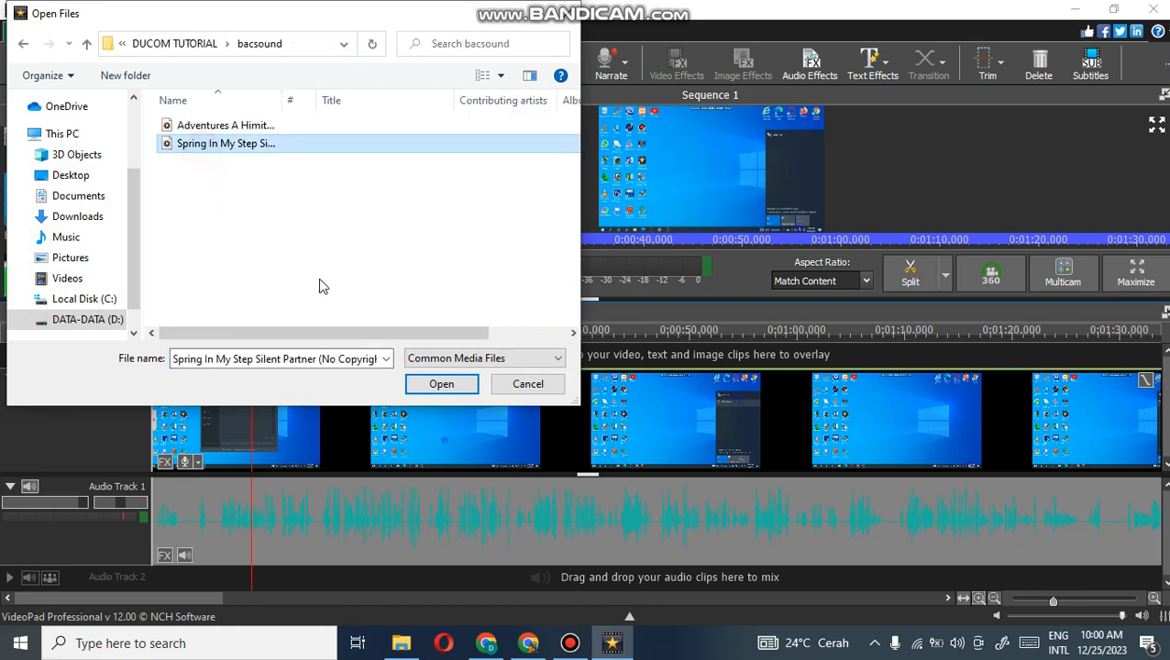
{"action": "left_click", "coordinate": [439, 384]}
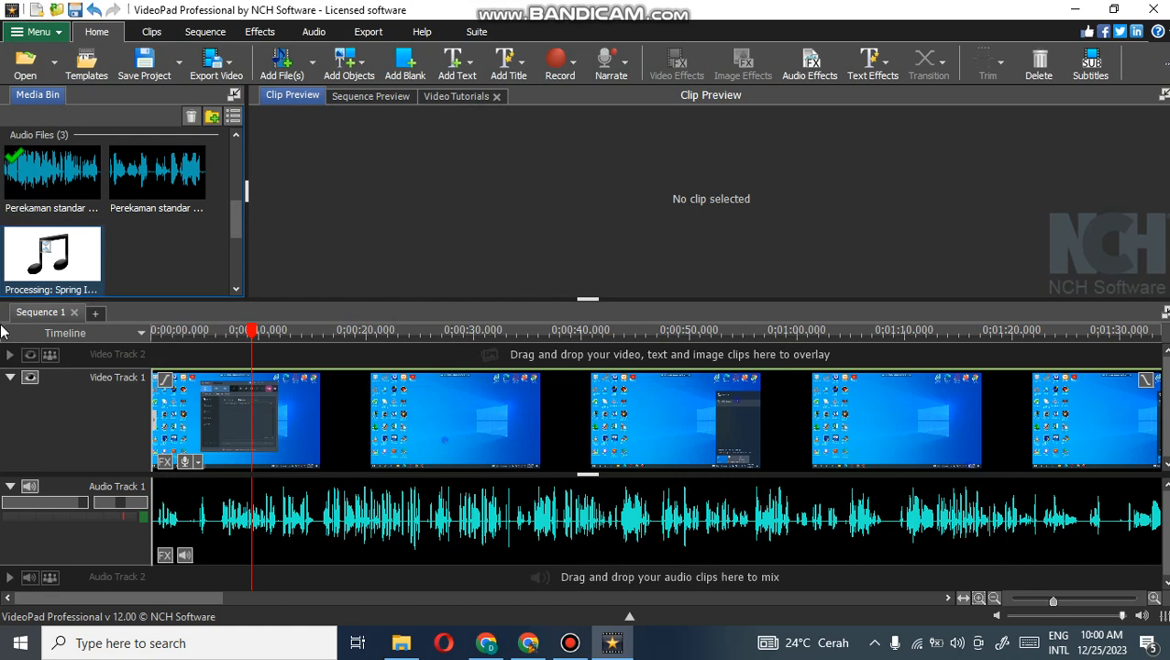
Place the Spring In My Step music at the start of Audio Track 2 and check the voice recording's clip volume.
{"action": "left_click", "coordinate": [82, 272]}
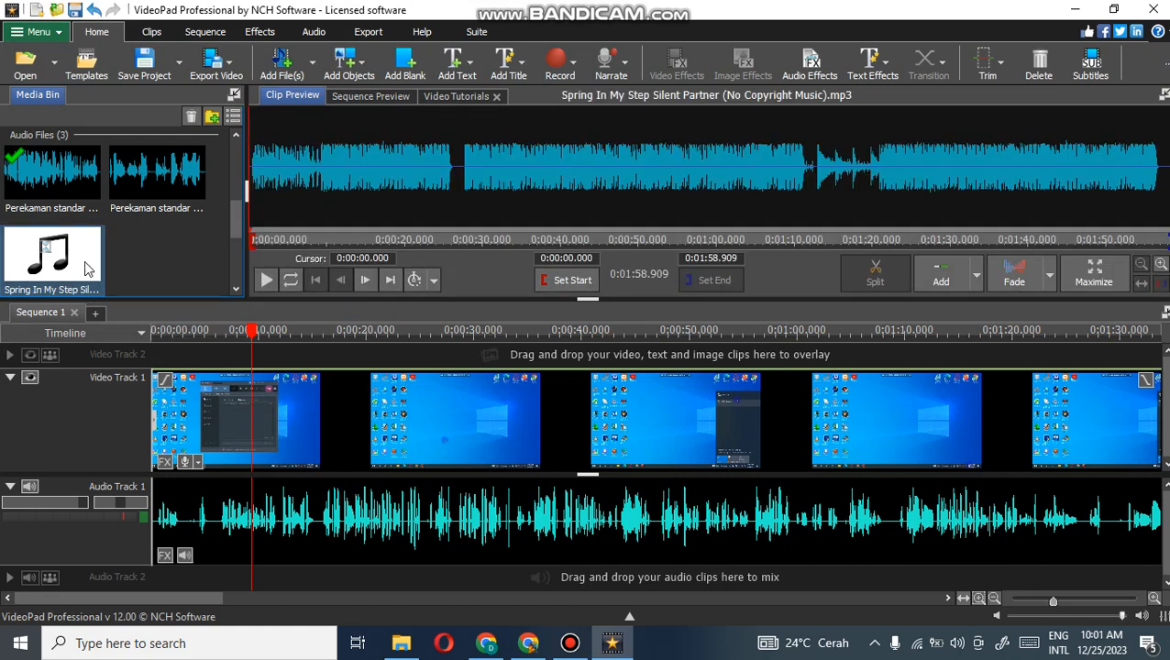
{"action": "left_click_drag", "start_coordinate": [32, 271], "coordinate": [103, 585]}
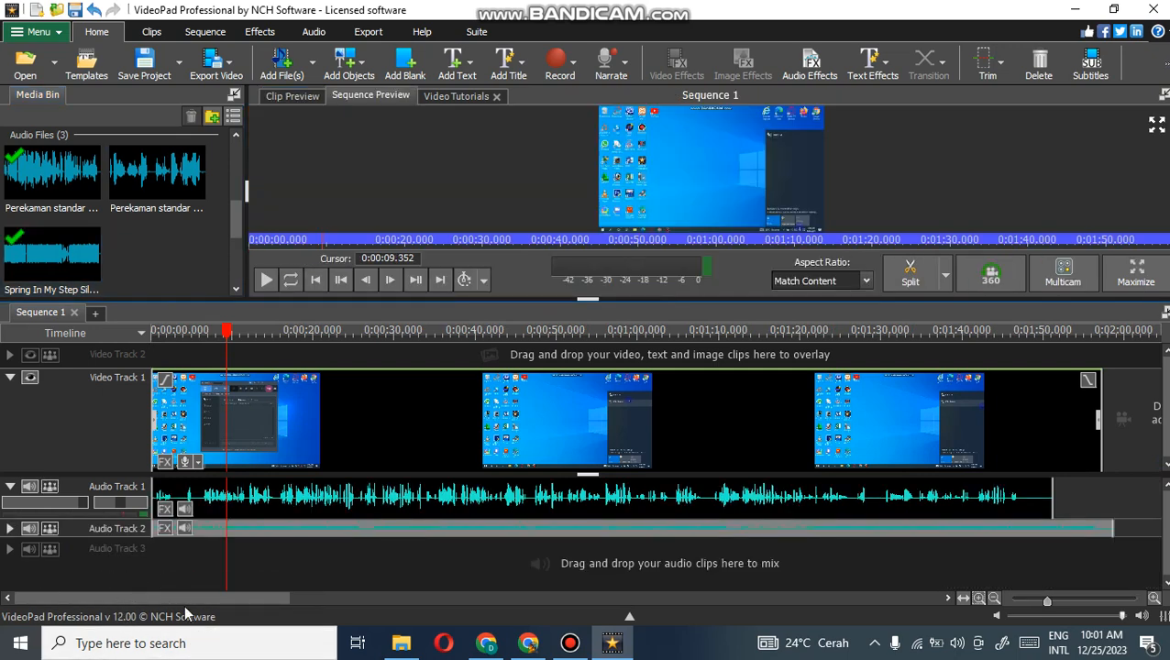
{"action": "left_click", "coordinate": [185, 509]}
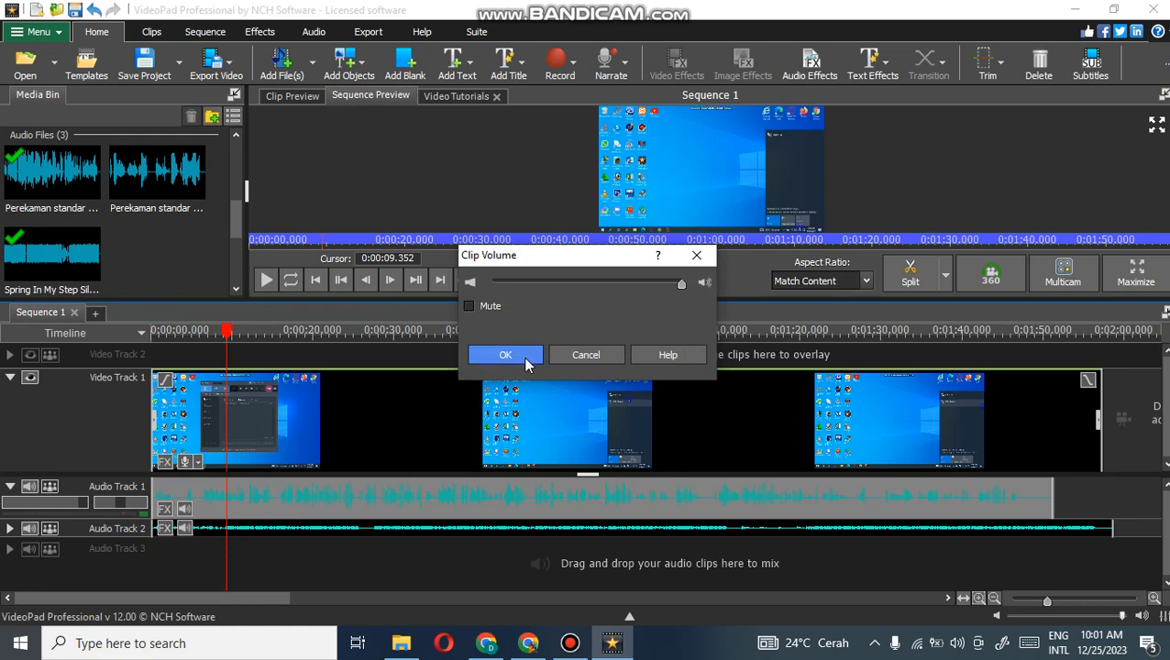
{"action": "left_click", "coordinate": [530, 361]}
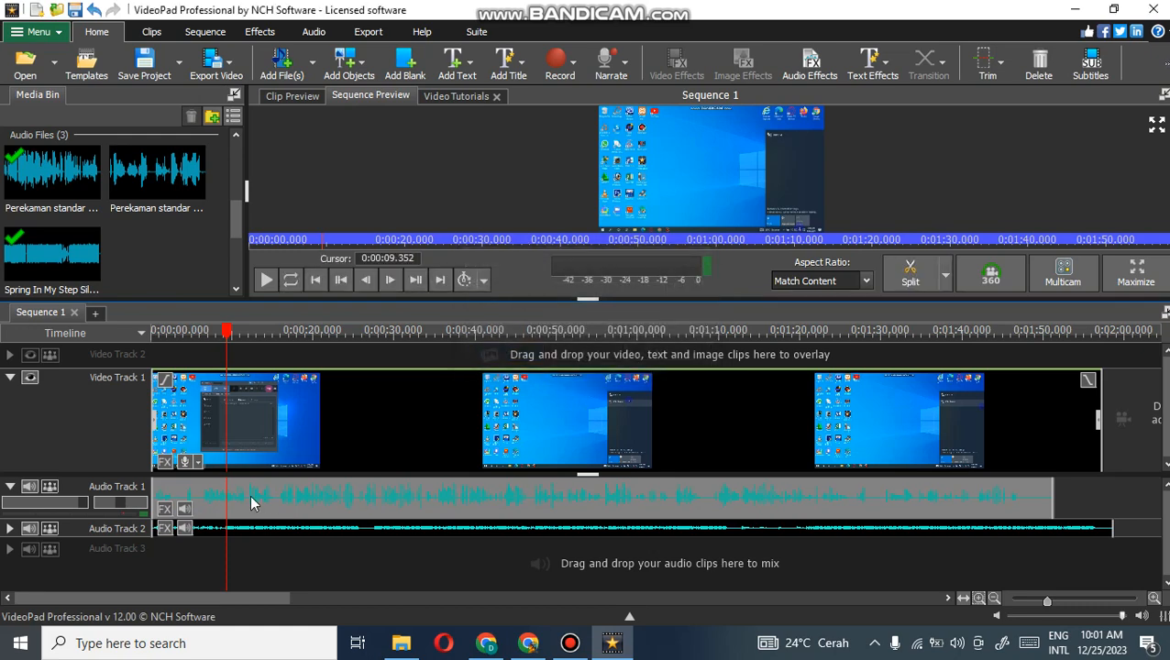
Lower the clip volume of the background music on Audio Track 2, and delete that clip from the timeline.
{"action": "left_click", "coordinate": [182, 531]}
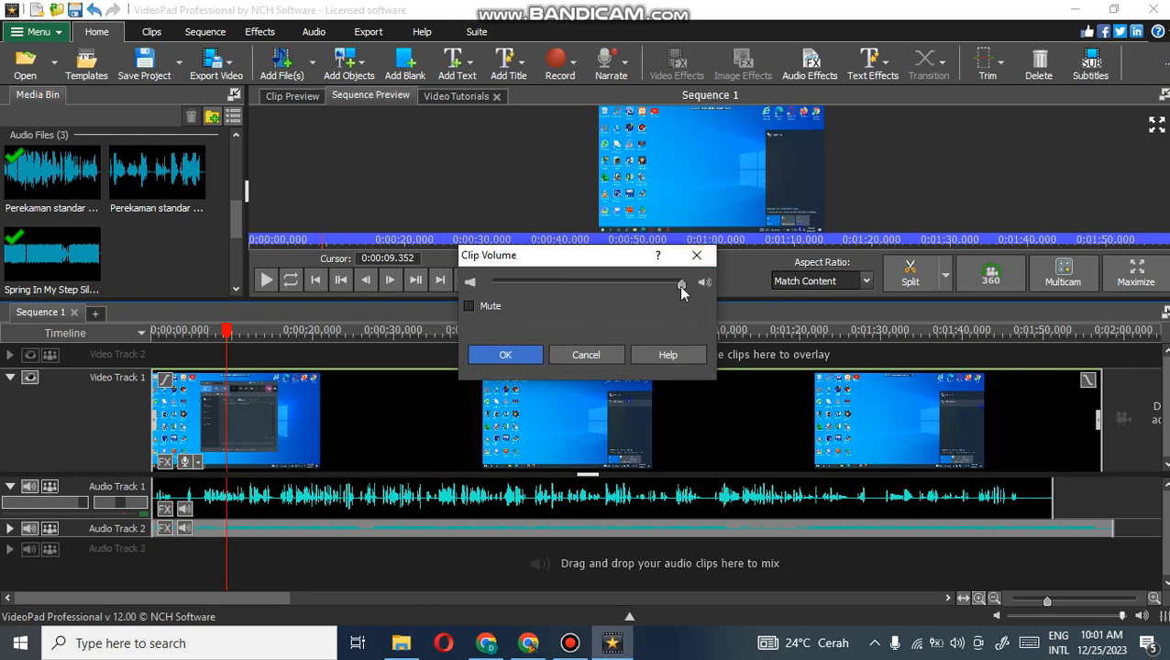
{"action": "left_click_drag", "start_coordinate": [527, 294], "coordinate": [502, 287]}
{"action": "left_click", "coordinate": [527, 358]}
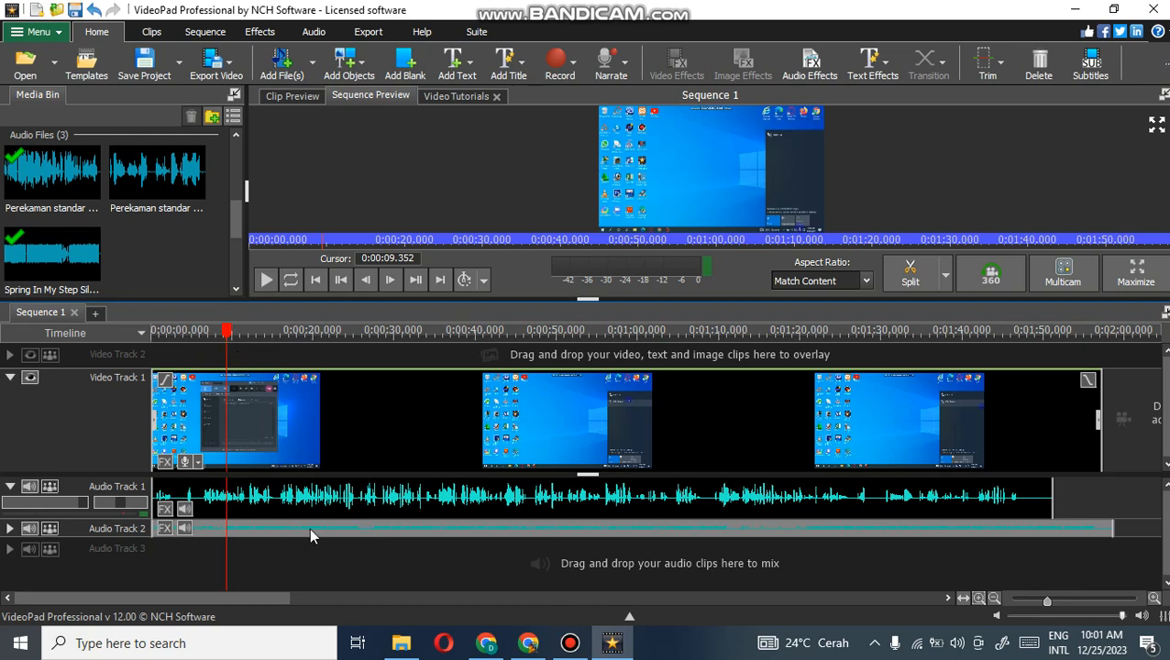
{"action": "key", "text": "Delete"}
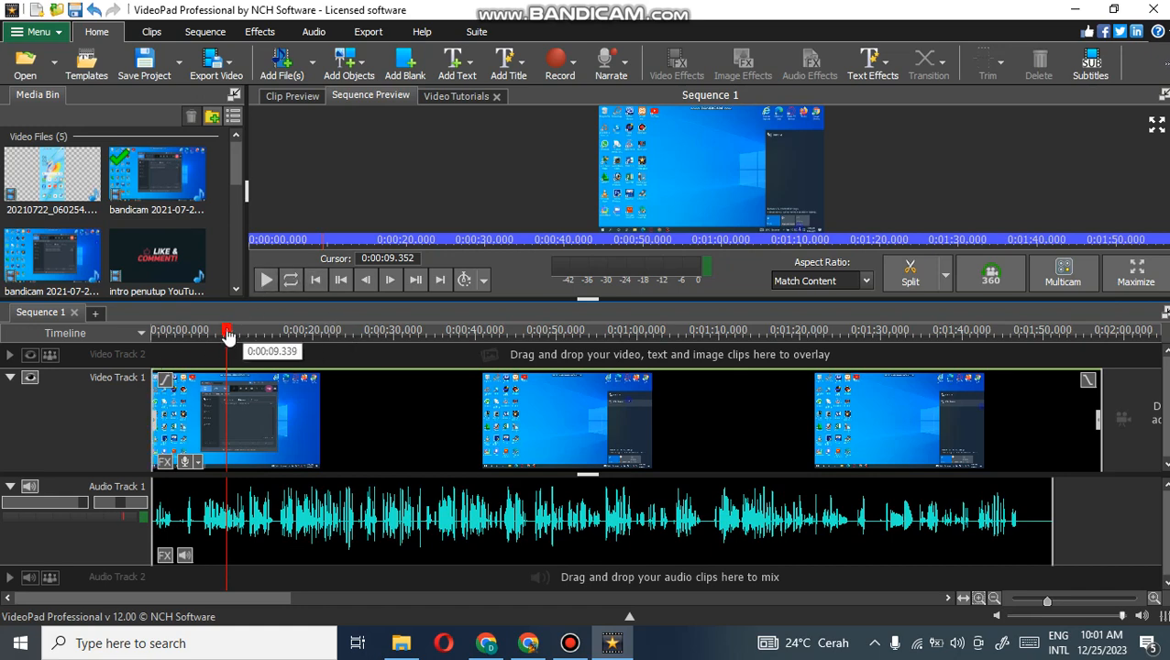
Overlay gambar.jpg on Video Track 2 about 2 seconds into the sequence and preview it from the beginning.
{"action": "left_click_drag", "start_coordinate": [228, 335], "coordinate": [153, 332]}
{"action": "scroll", "coordinate": [136, 213], "scroll_direction": "down", "scroll_amount": 3}
{"action": "scroll", "coordinate": [101, 246], "scroll_direction": "down", "scroll_amount": 3}
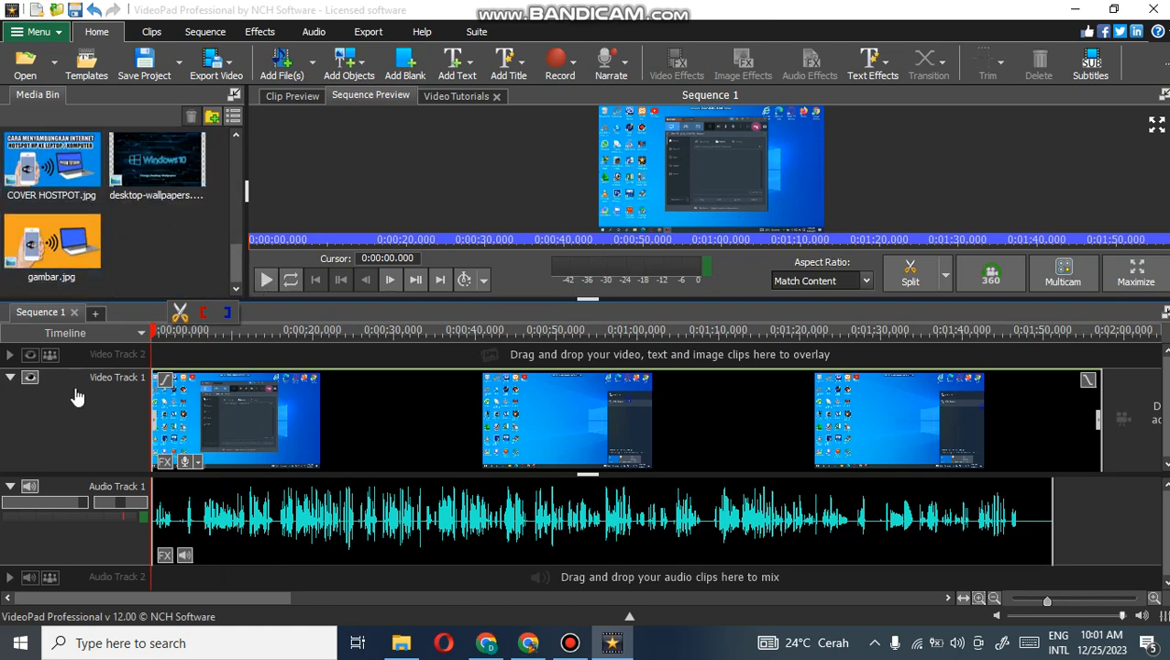
{"action": "left_click", "coordinate": [138, 182]}
{"action": "left_click_drag", "start_coordinate": [52, 246], "coordinate": [168, 361]}
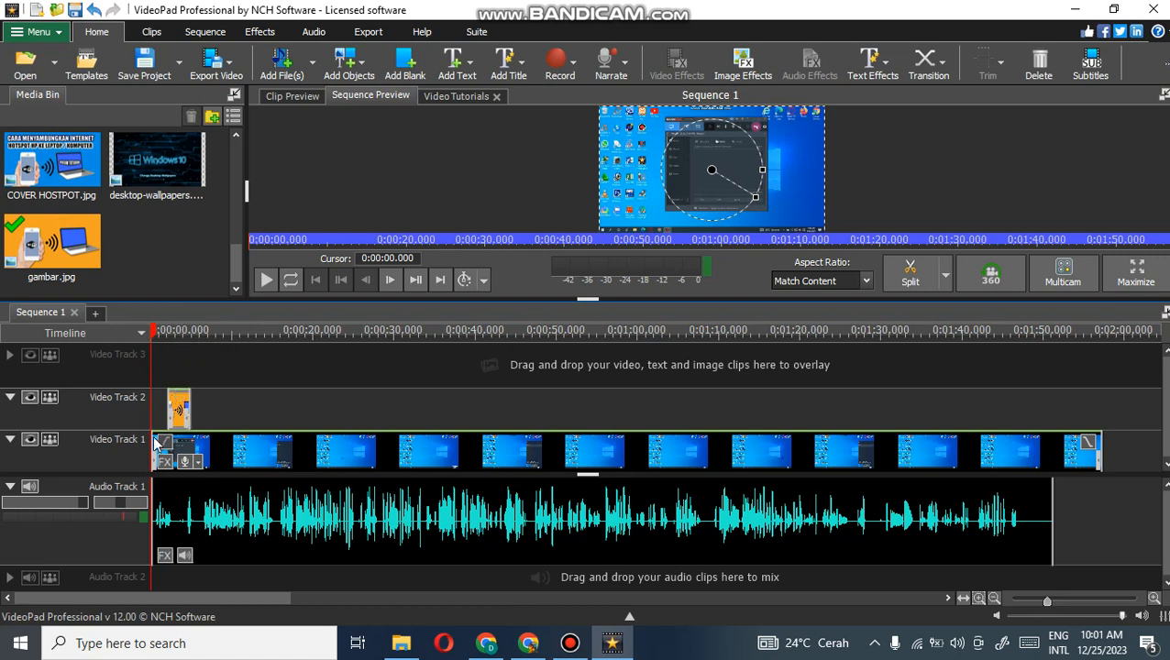
{"action": "left_click", "coordinate": [266, 280]}
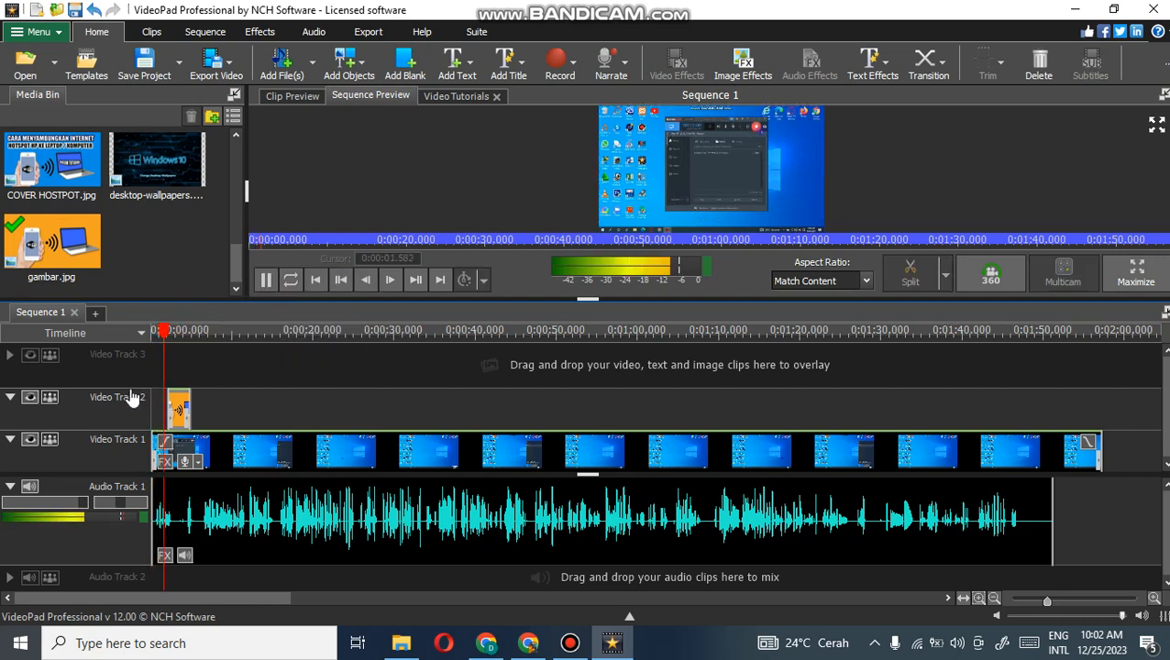
{"action": "left_click", "coordinate": [273, 284]}
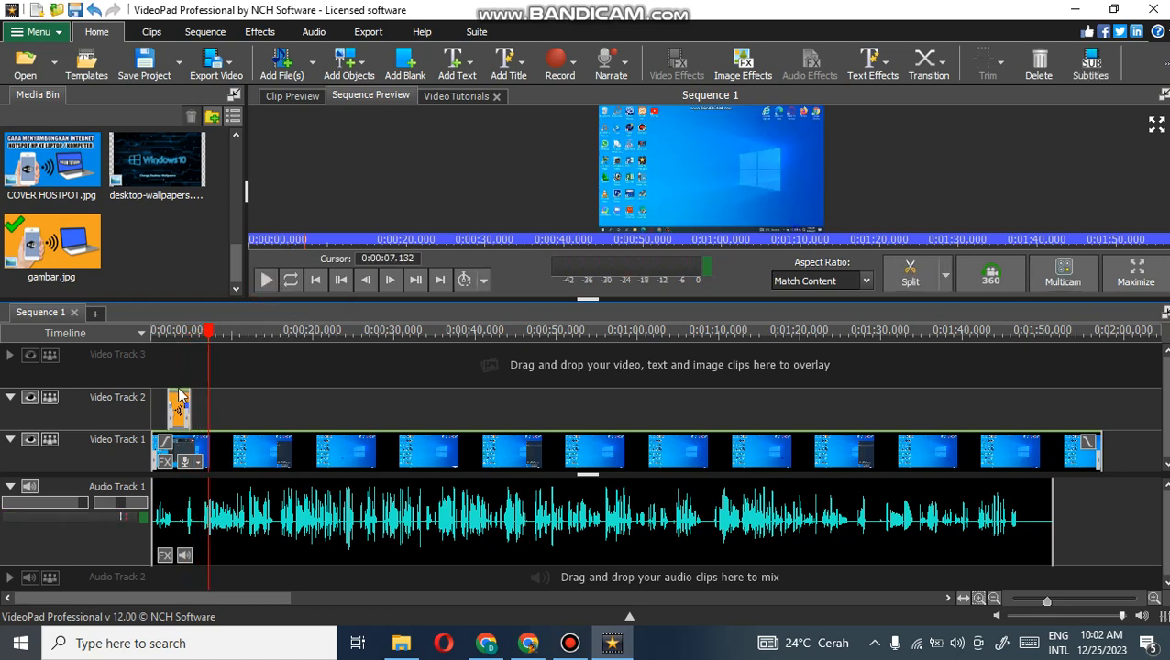
Extend the gambar.jpg overlay on Video Track 2 to a duration of about 23 seconds.
{"action": "left_click_drag", "start_coordinate": [192, 419], "coordinate": [349, 406]}
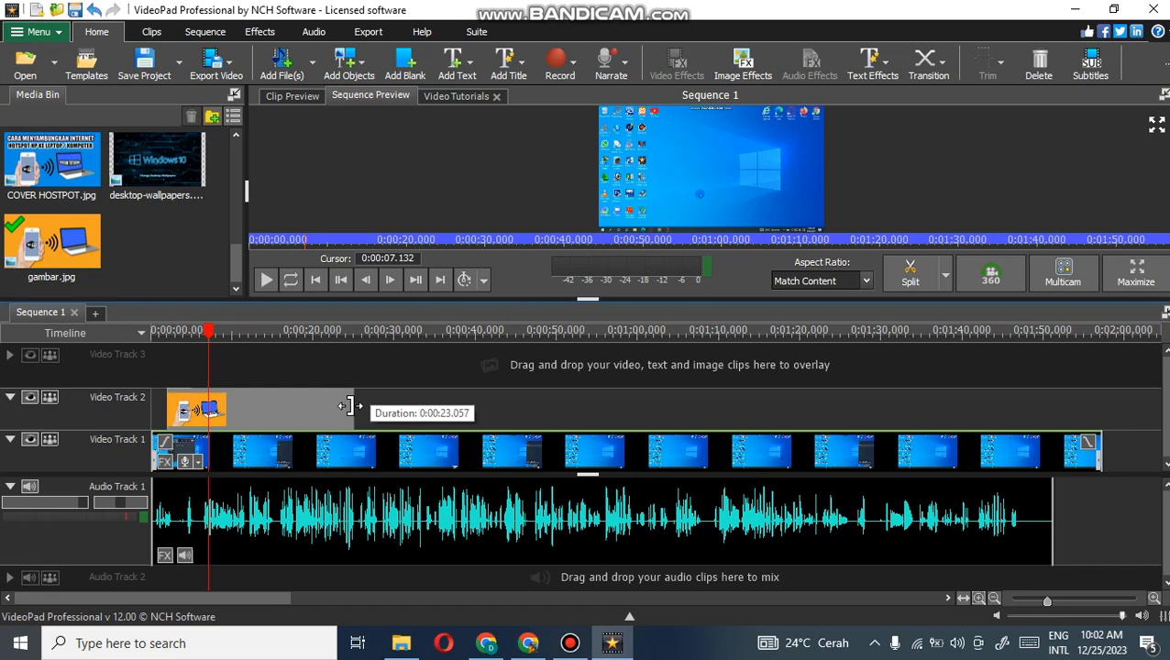
{"action": "left_click_drag", "start_coordinate": [349, 407], "coordinate": [349, 406]}
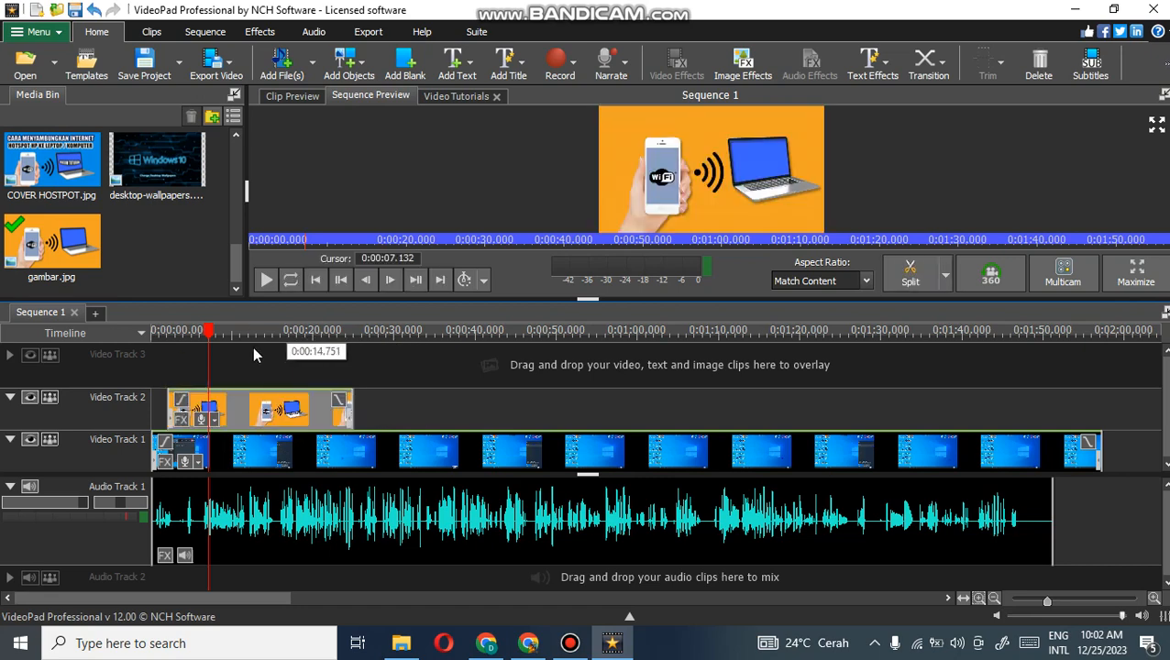
Trim the ends of the Video Track 1 clip and the voice recording back to about 0:01:47.289.
{"action": "scroll", "coordinate": [285, 373], "scroll_direction": "down", "scroll_amount": 3}
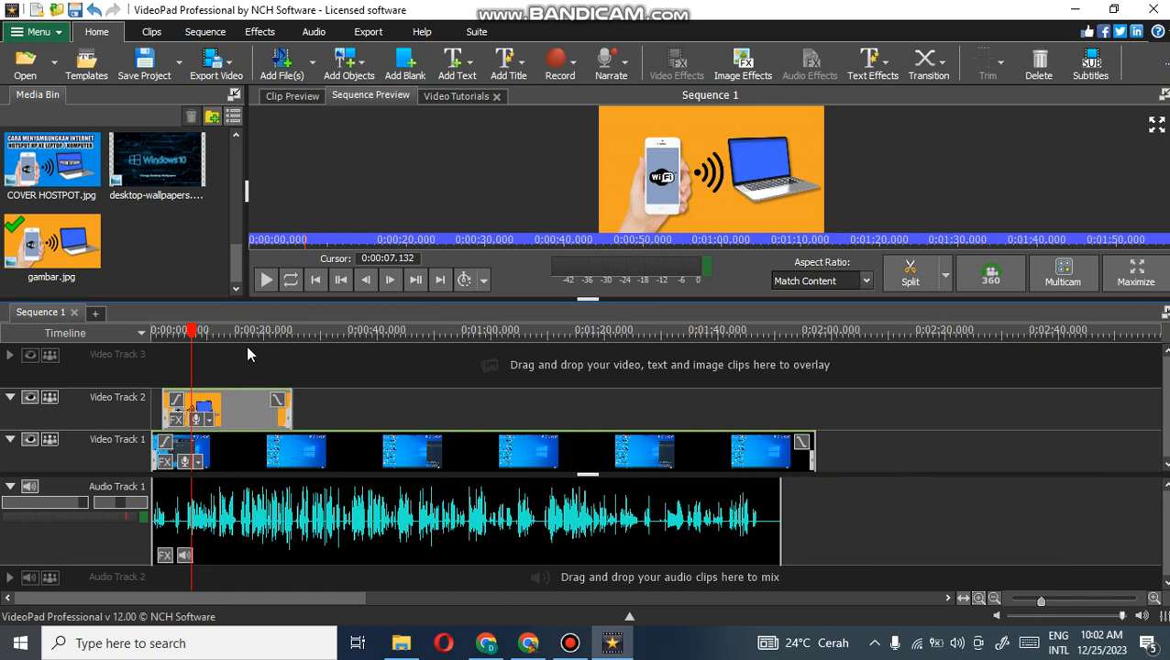
{"action": "scroll", "coordinate": [247, 349], "scroll_direction": "down", "scroll_amount": 1}
{"action": "scroll", "coordinate": [257, 367], "scroll_direction": "down", "scroll_amount": 1}
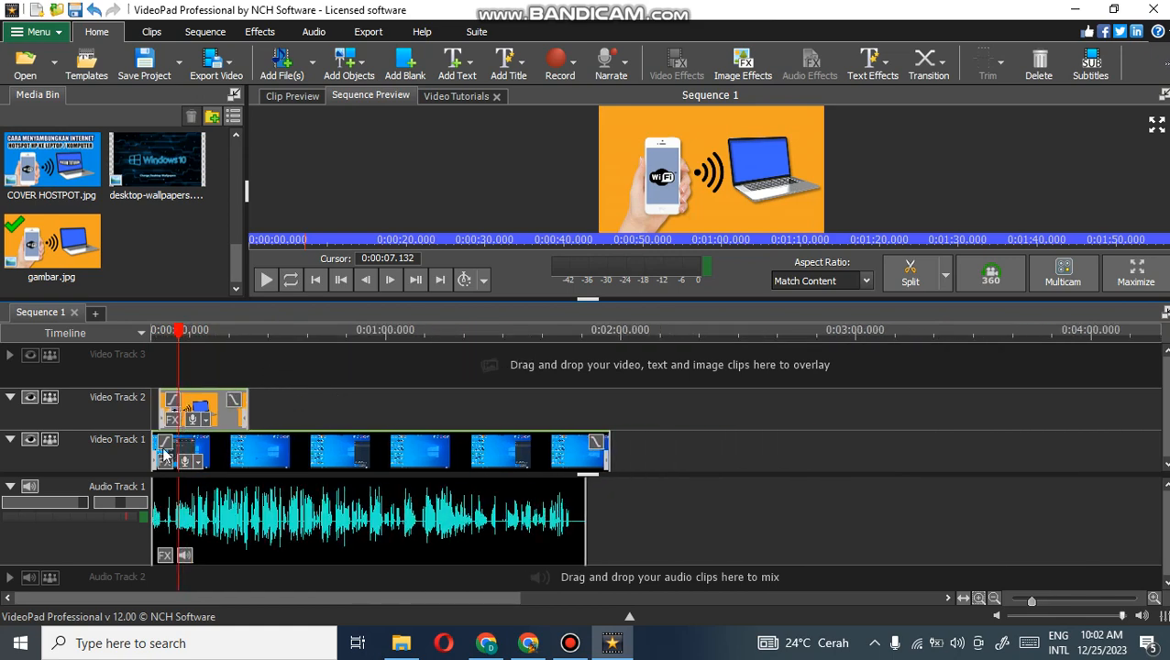
{"action": "scroll", "coordinate": [165, 454], "scroll_direction": "down", "scroll_amount": 2}
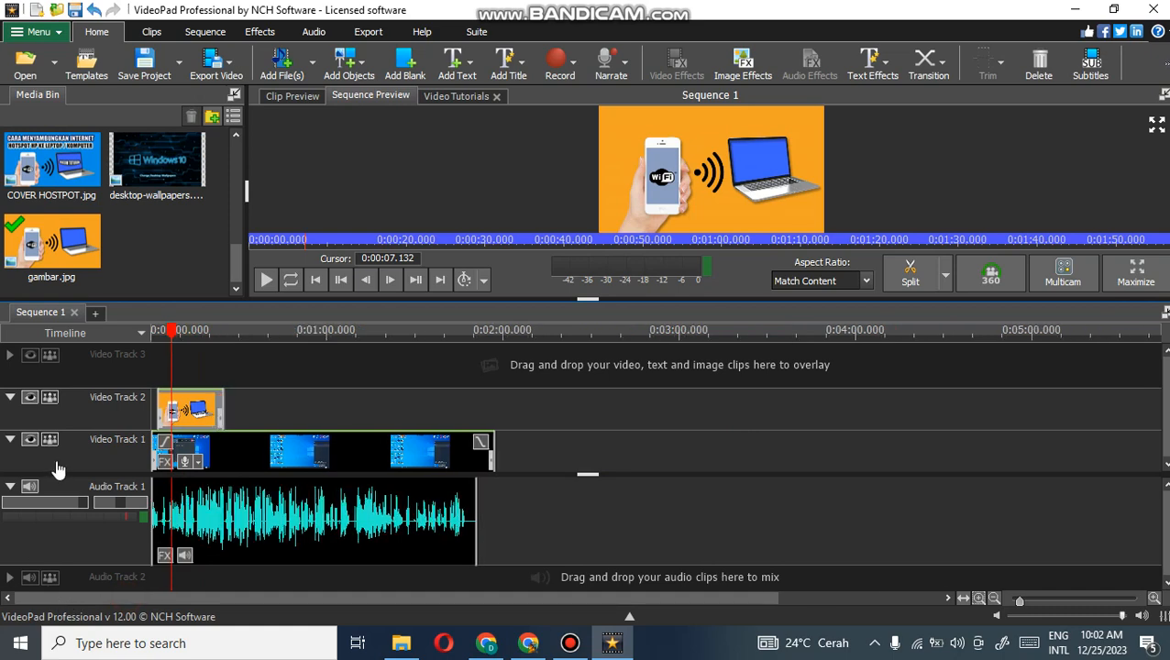
{"action": "scroll", "coordinate": [57, 469], "scroll_direction": "up", "scroll_amount": 3}
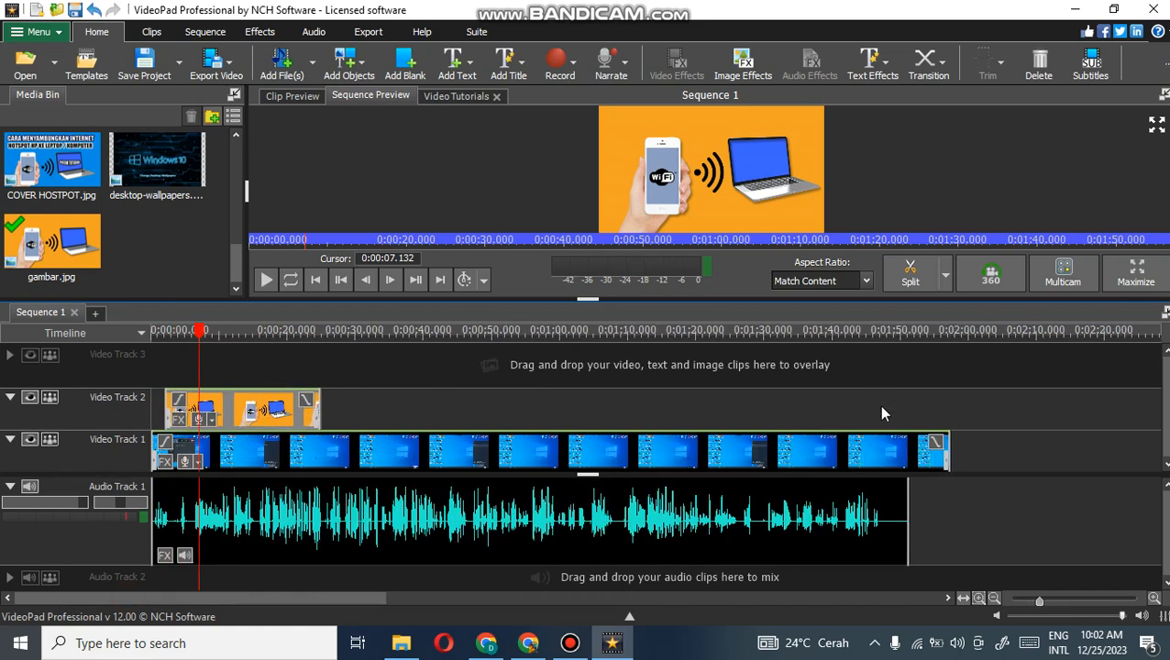
{"action": "scroll", "coordinate": [880, 413], "scroll_direction": "up", "scroll_amount": 3}
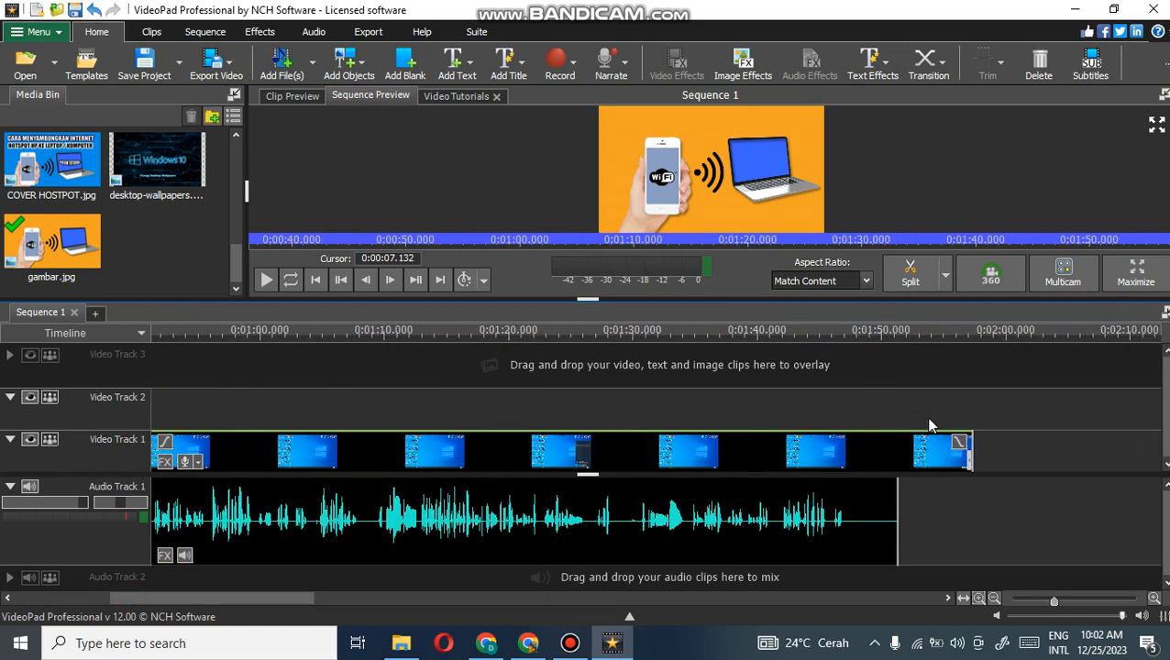
{"action": "left_click", "coordinate": [815, 331]}
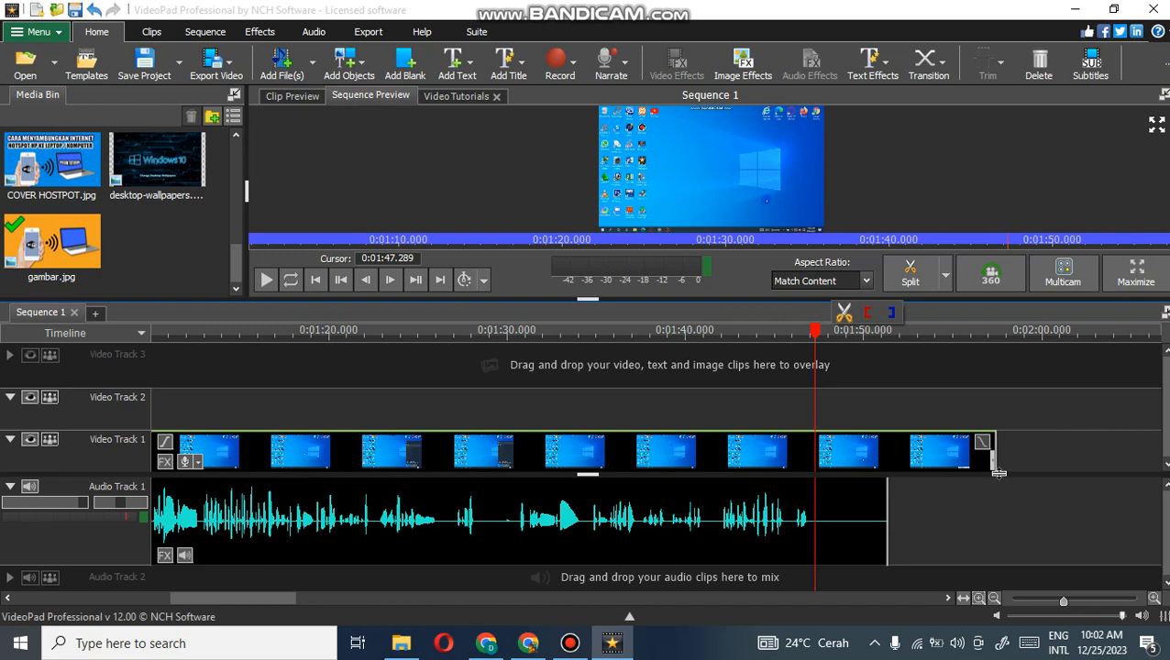
{"action": "left_click_drag", "start_coordinate": [994, 447], "coordinate": [819, 454]}
{"action": "left_click_drag", "start_coordinate": [885, 501], "coordinate": [814, 510]}
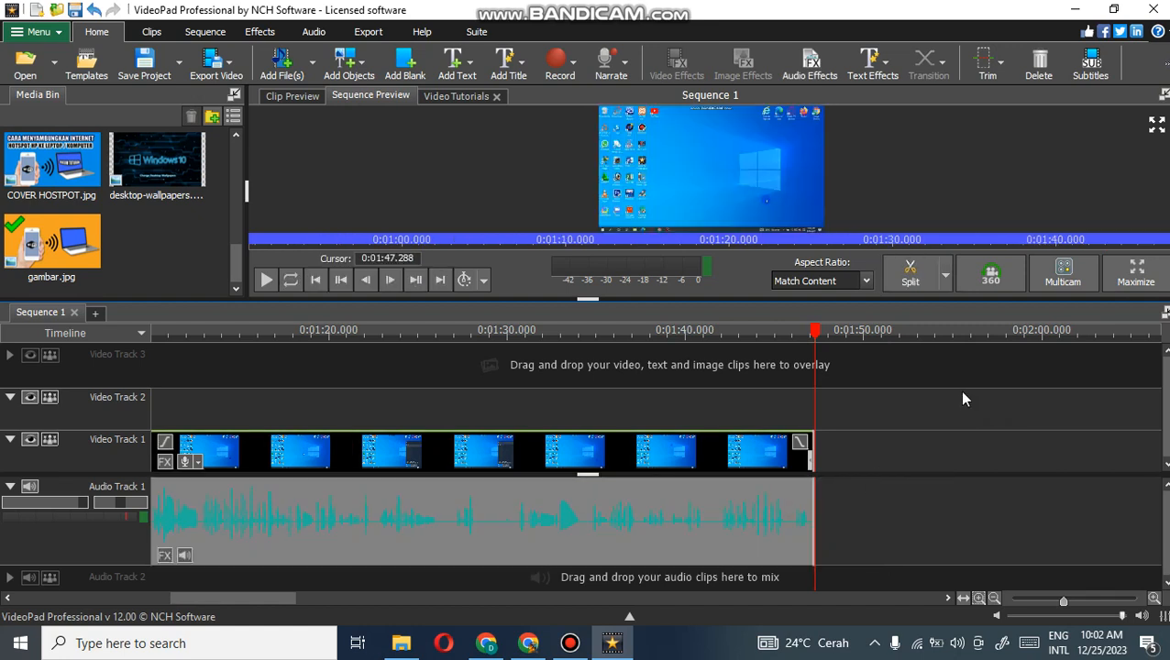
Undo the end trims of the video clip and the voice recording.
{"action": "key", "text": "ctrl+z"}
{"action": "key", "text": "ctrl+z"}
{"action": "key", "text": "ctrl+z"}
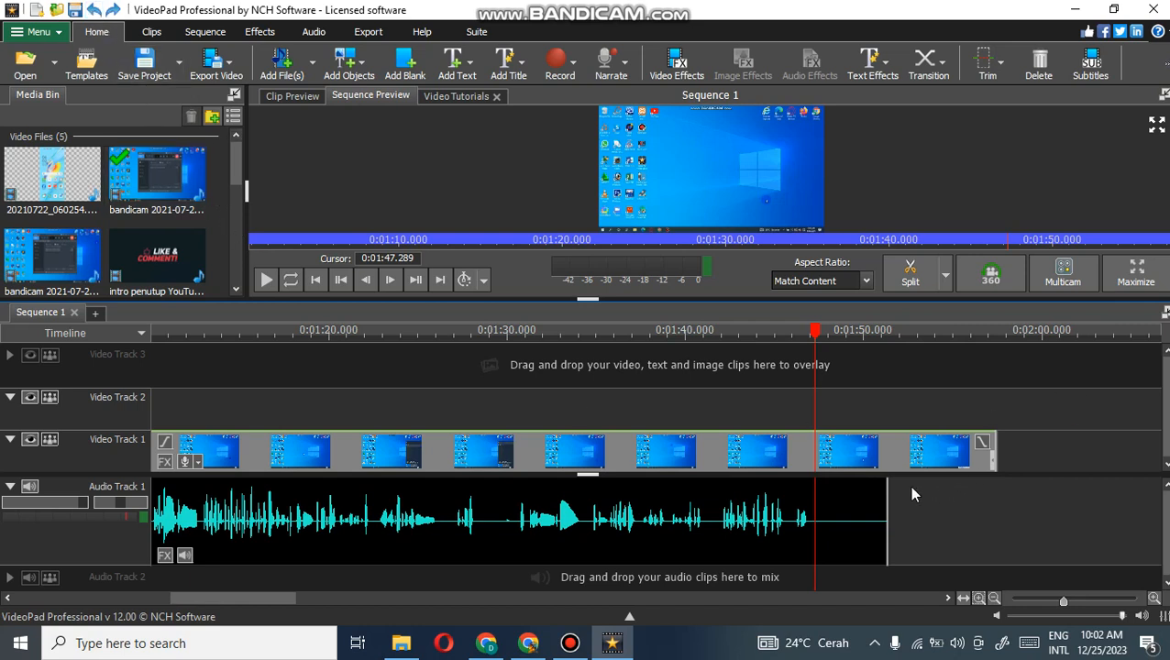
Split the video and voice recording at 0:01:45.791 and delete the trailing piece from both tracks.
{"action": "left_click_drag", "start_coordinate": [815, 332], "coordinate": [788, 340]}
{"action": "left_click", "coordinate": [789, 338]}
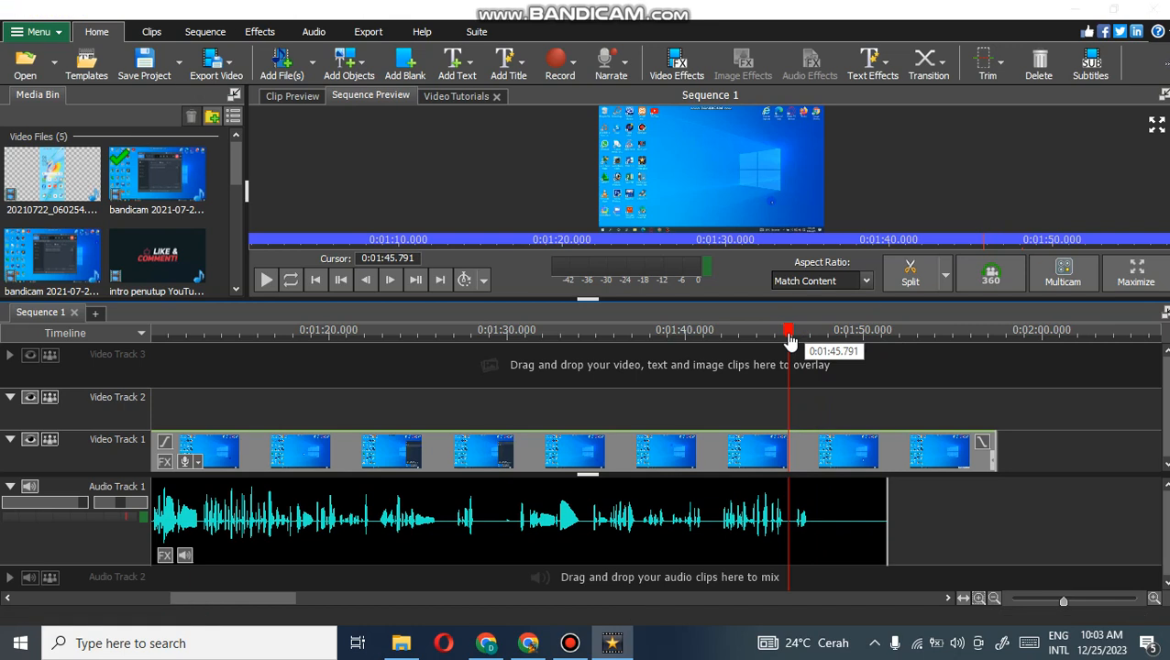
{"action": "left_click", "coordinate": [906, 278]}
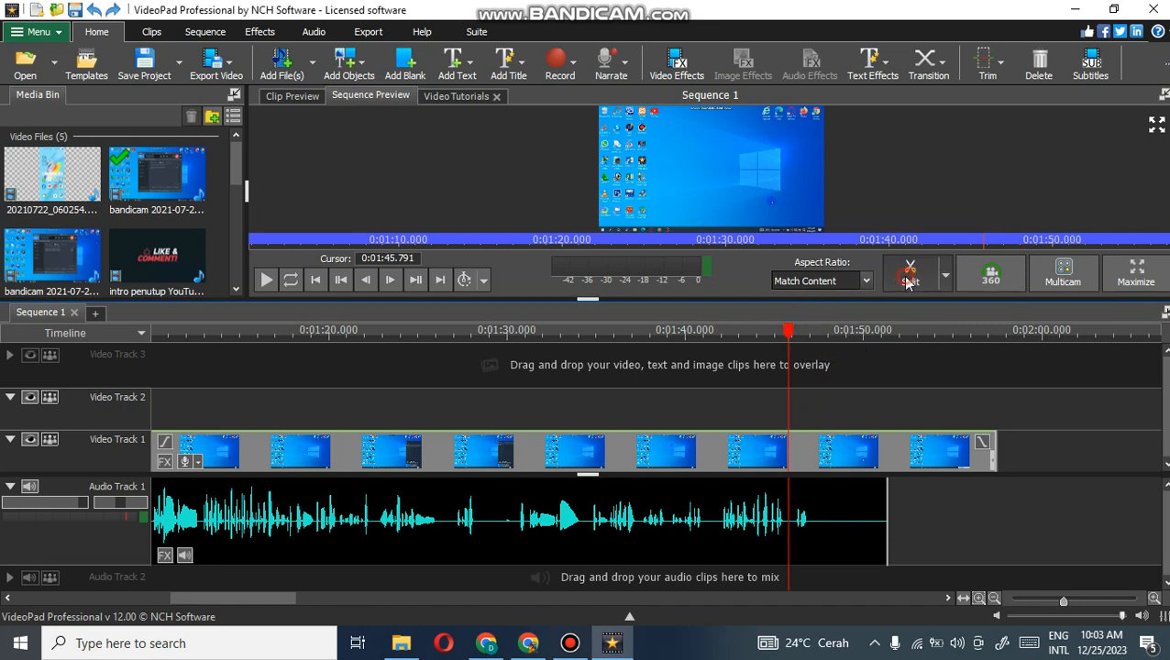
{"action": "left_click", "coordinate": [921, 452]}
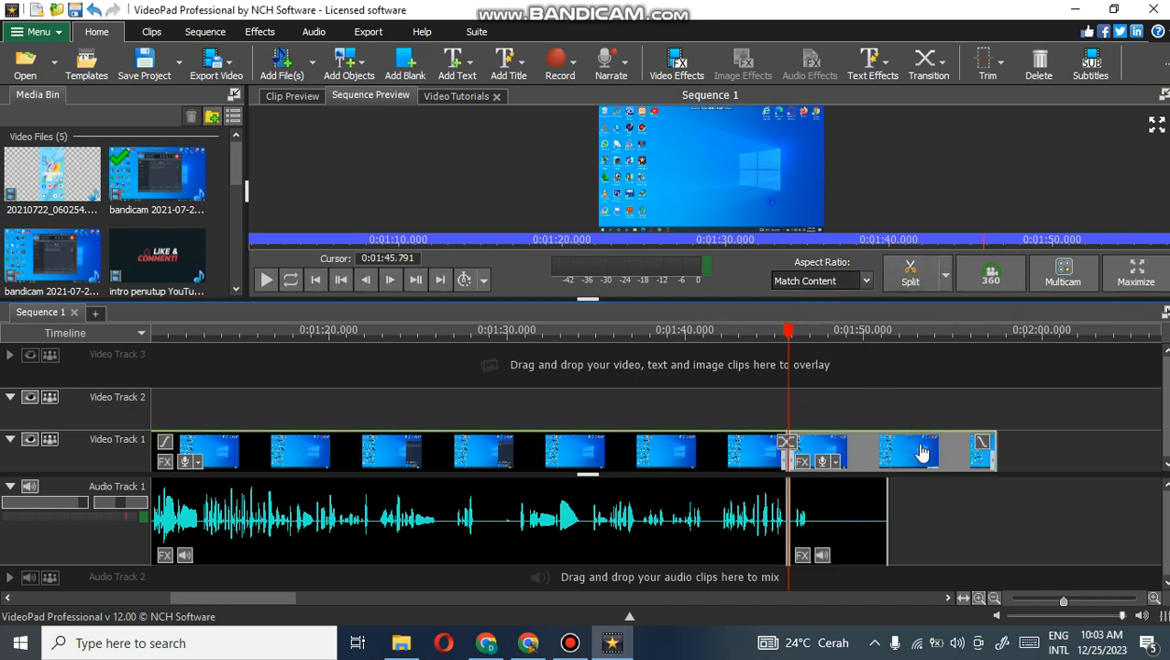
{"action": "key", "text": "Delete"}
{"action": "left_click", "coordinate": [848, 516]}
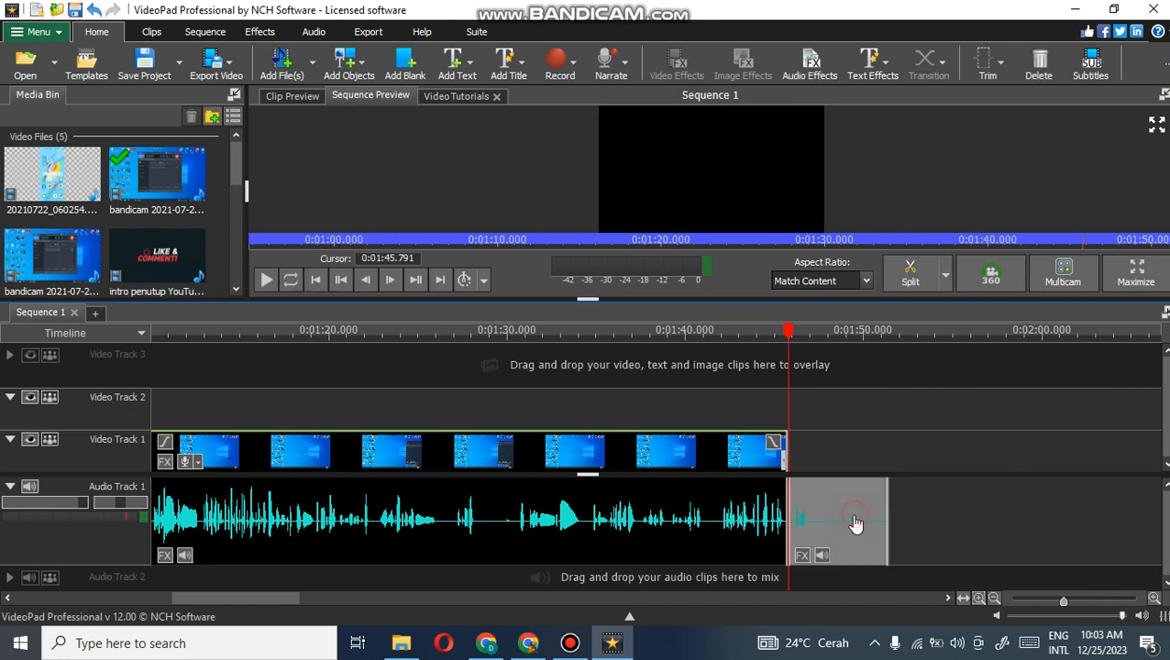
{"action": "key", "text": "Delete"}
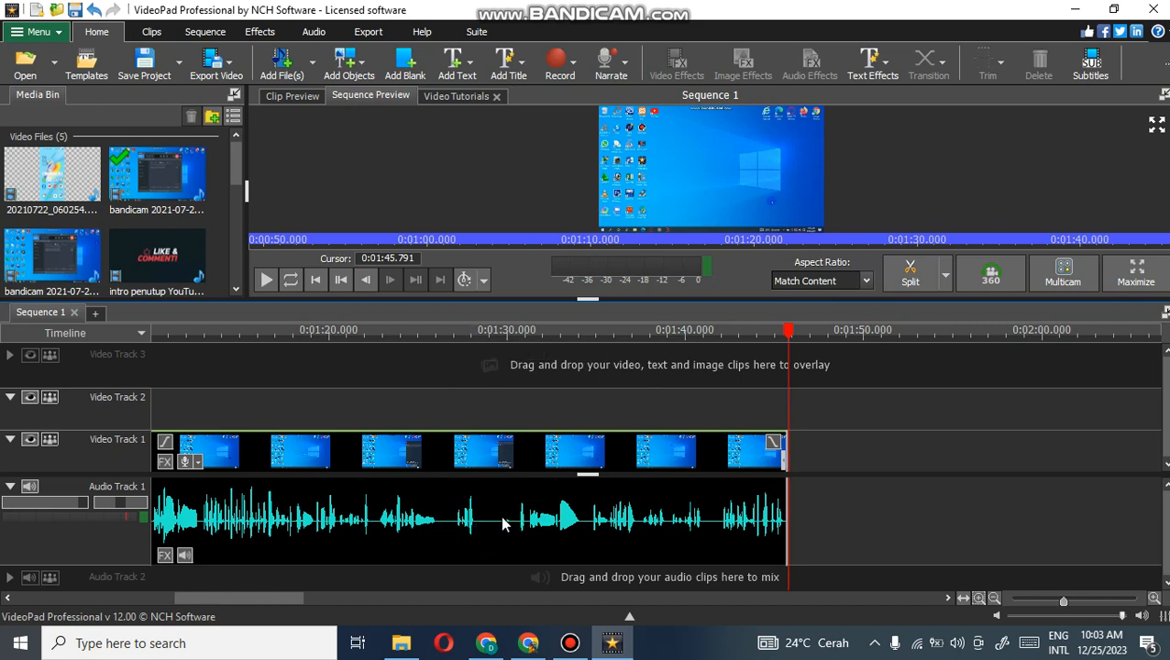
Cut out the silent section between 0:01:28.261 and 0:01:30.483 from both the video and the voice recording.
{"action": "left_click_drag", "start_coordinate": [459, 332], "coordinate": [475, 334]}
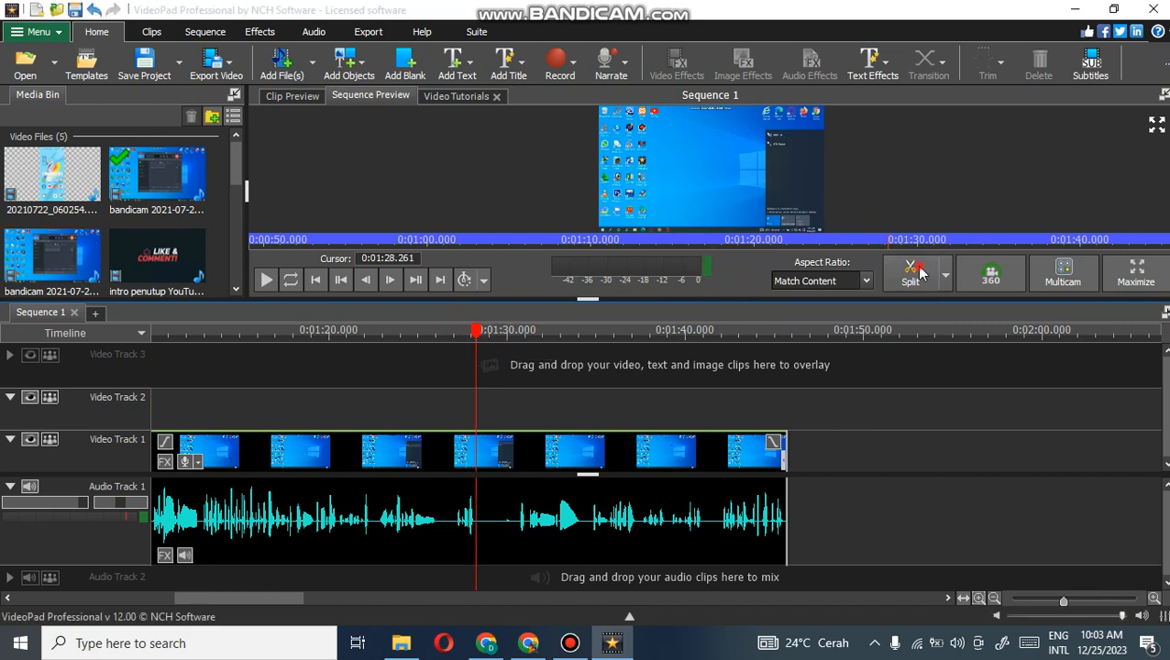
{"action": "left_click", "coordinate": [910, 273]}
{"action": "left_click", "coordinate": [513, 332]}
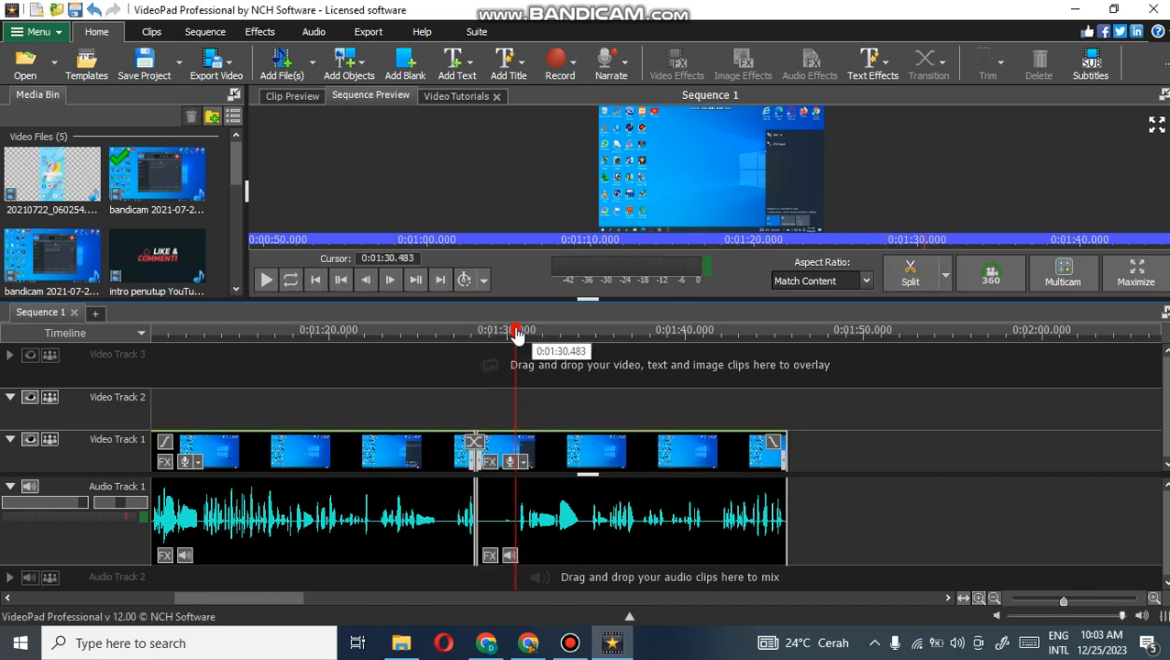
{"action": "left_click", "coordinate": [545, 313]}
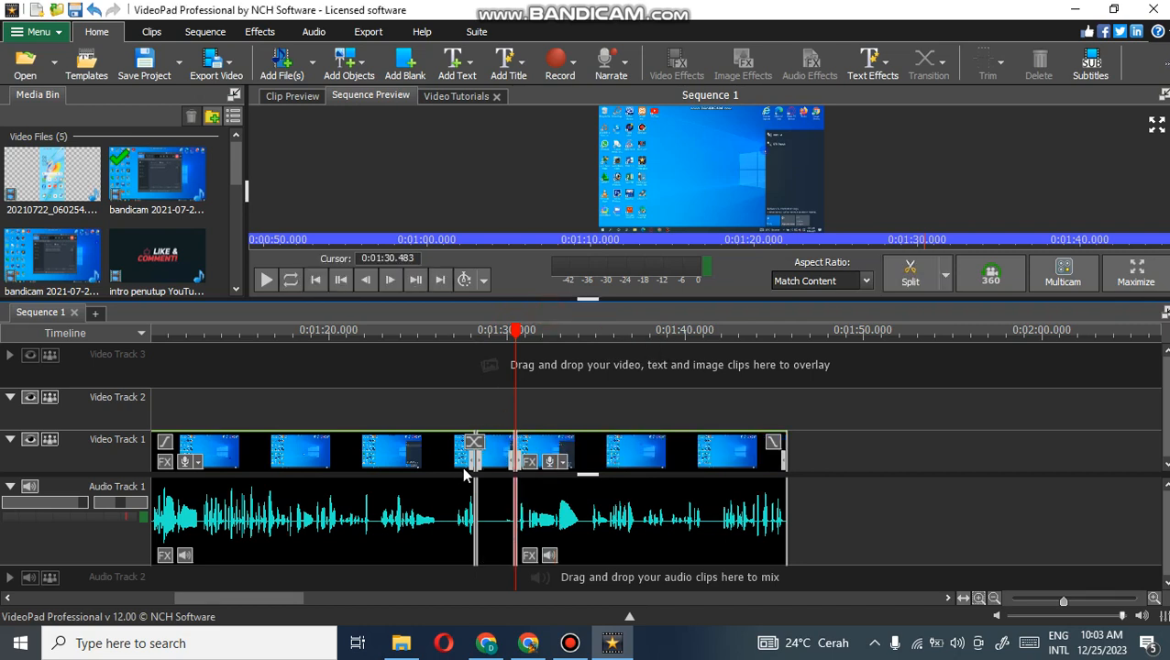
{"action": "left_click", "coordinate": [499, 451]}
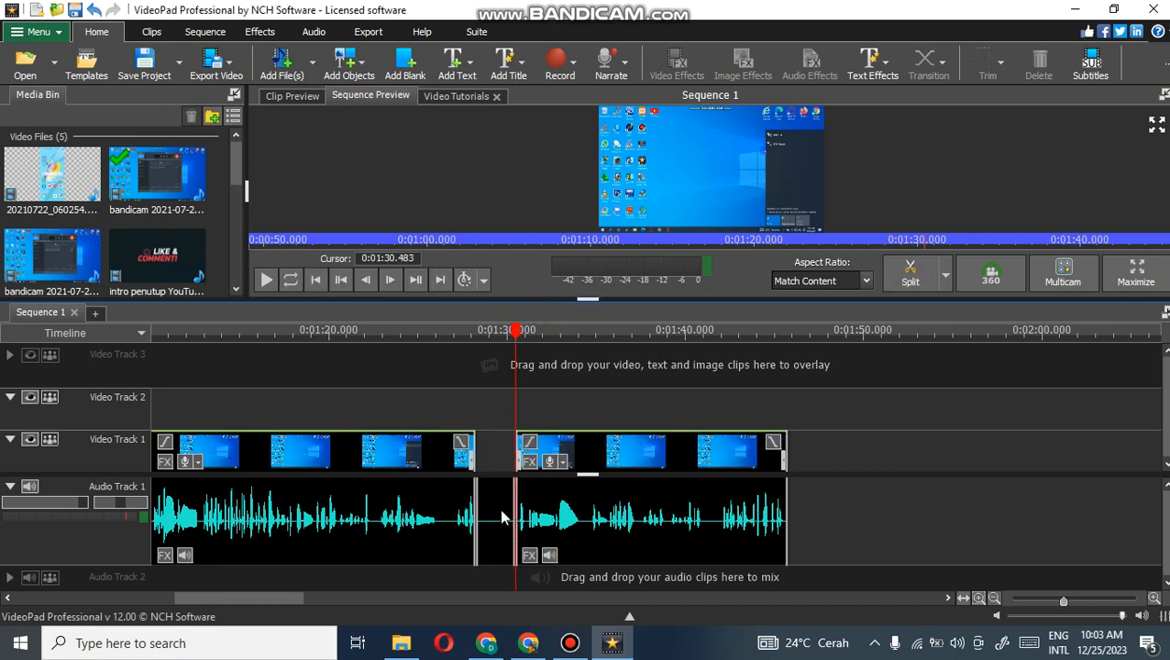
{"action": "key", "text": "Delete"}
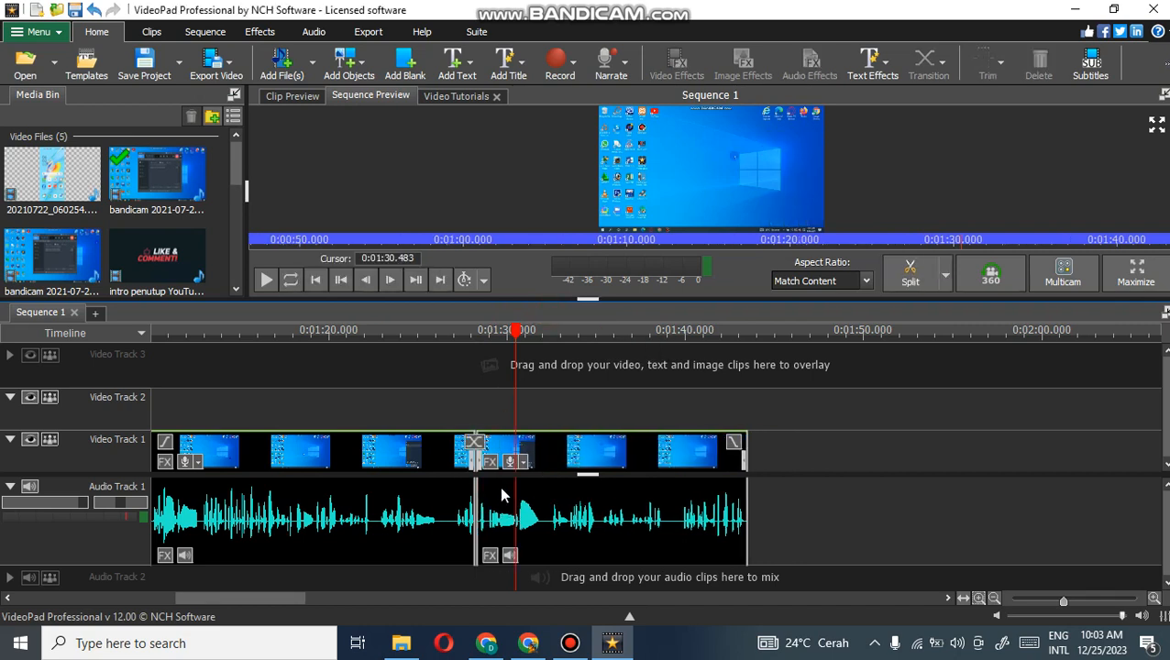
Add a Simple Text Overlay above the gambar.jpg overlay at about 0:00:04.298 in the sequence.
{"action": "left_click", "coordinate": [467, 333]}
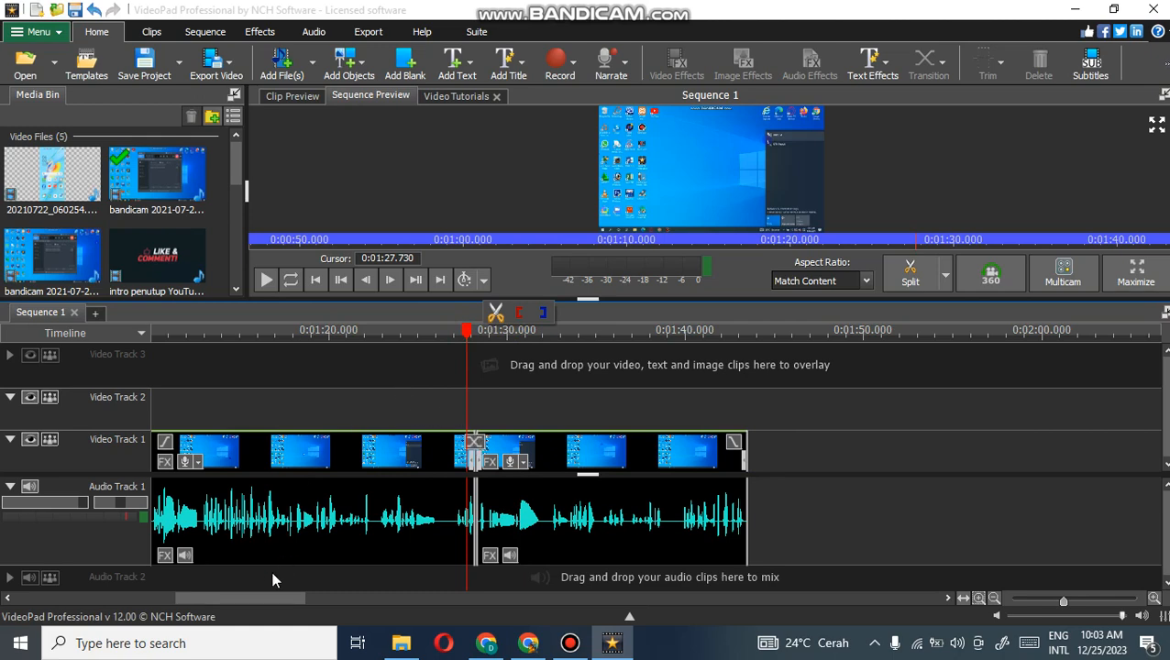
{"action": "left_click_drag", "start_coordinate": [241, 600], "coordinate": [18, 609]}
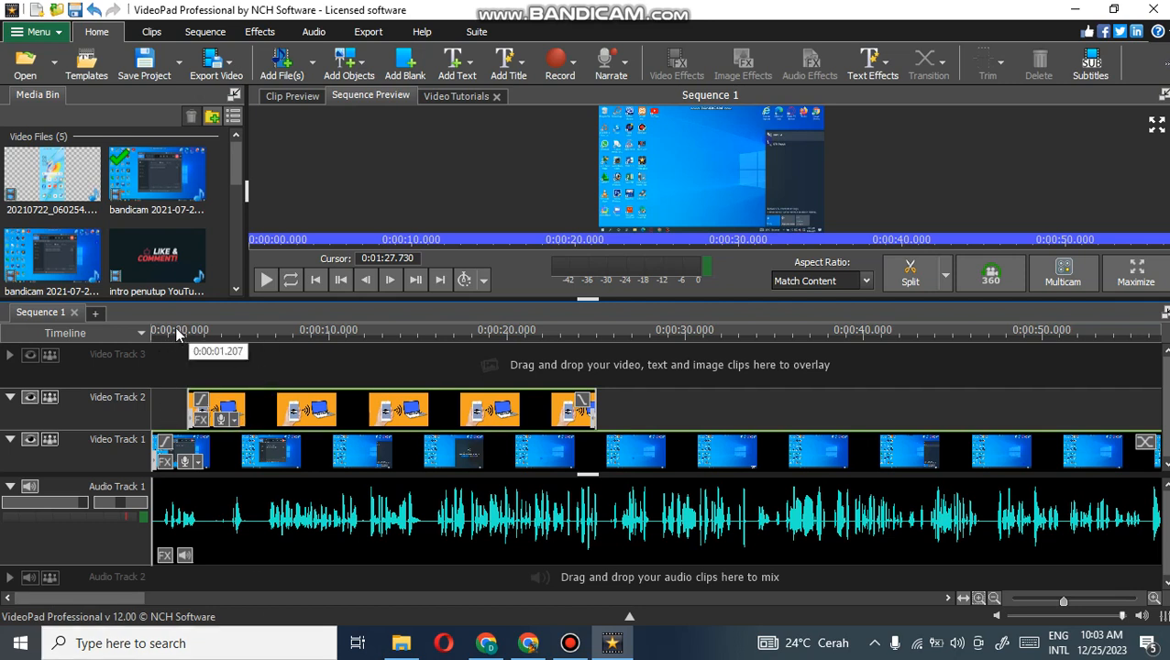
{"action": "left_click", "coordinate": [272, 333]}
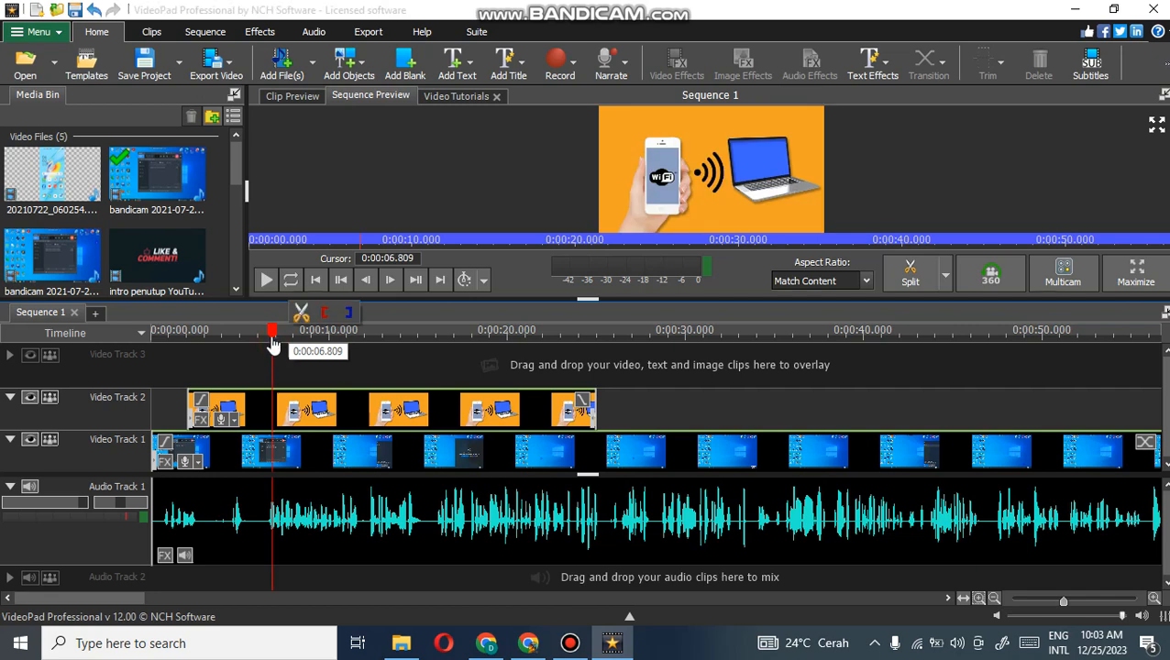
{"action": "left_click_drag", "start_coordinate": [272, 336], "coordinate": [230, 342]}
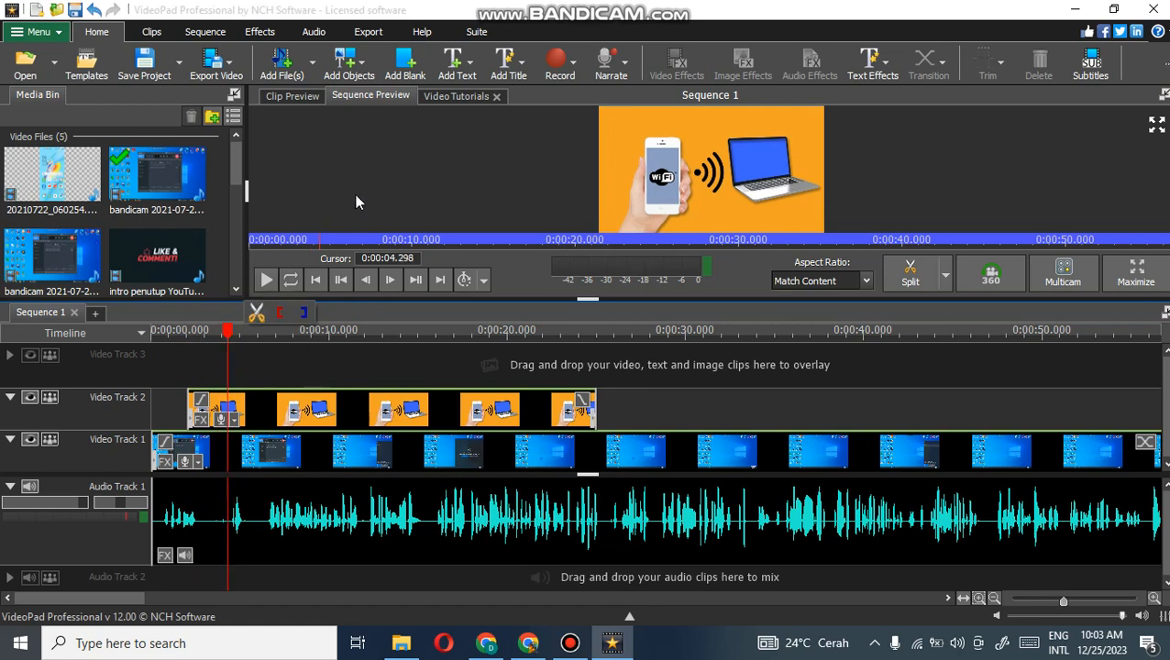
{"action": "left_click", "coordinate": [461, 69]}
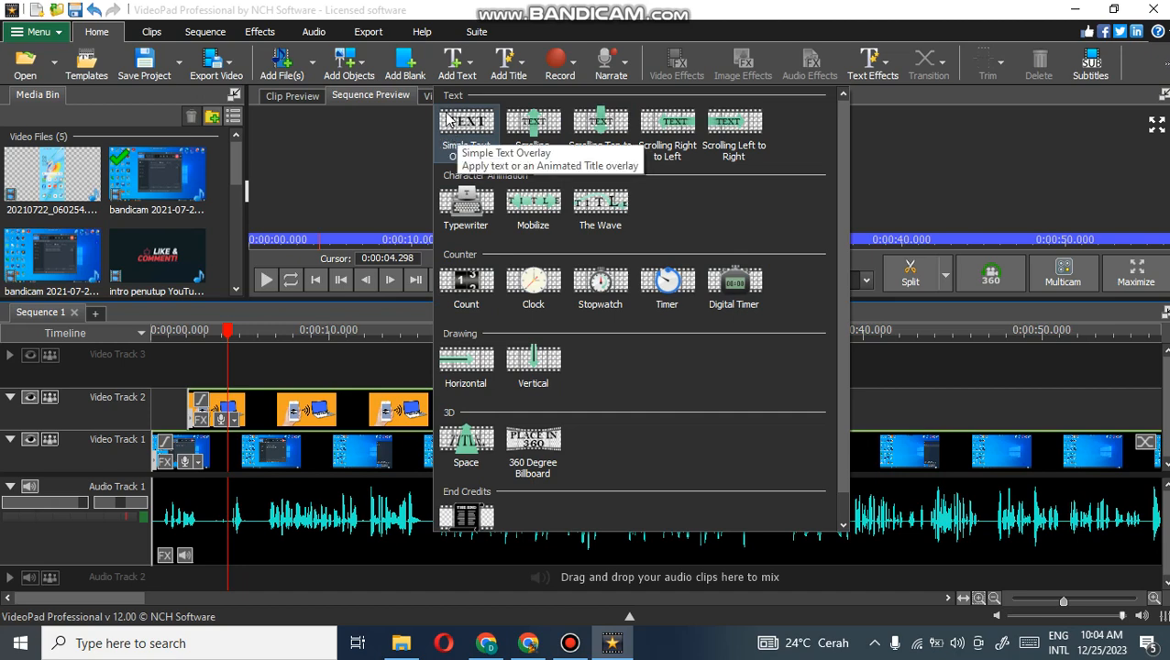
{"action": "left_click", "coordinate": [446, 149]}
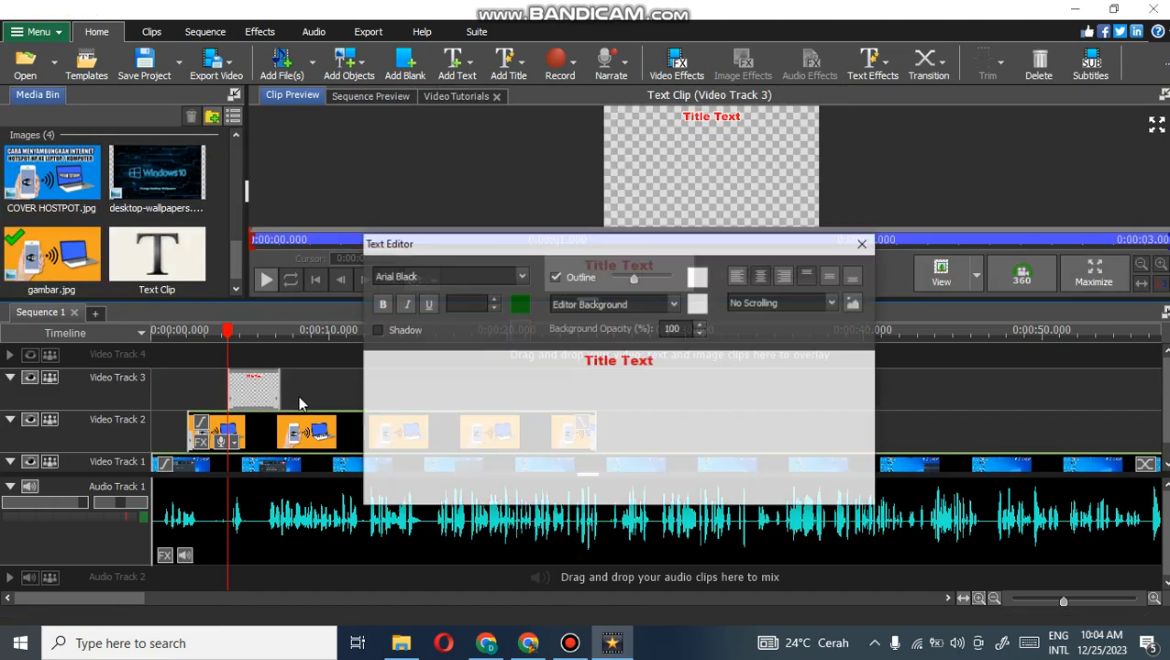
Replace the default title in the text clip with "selamat datang".
{"action": "key", "text": "ctrl+a"}
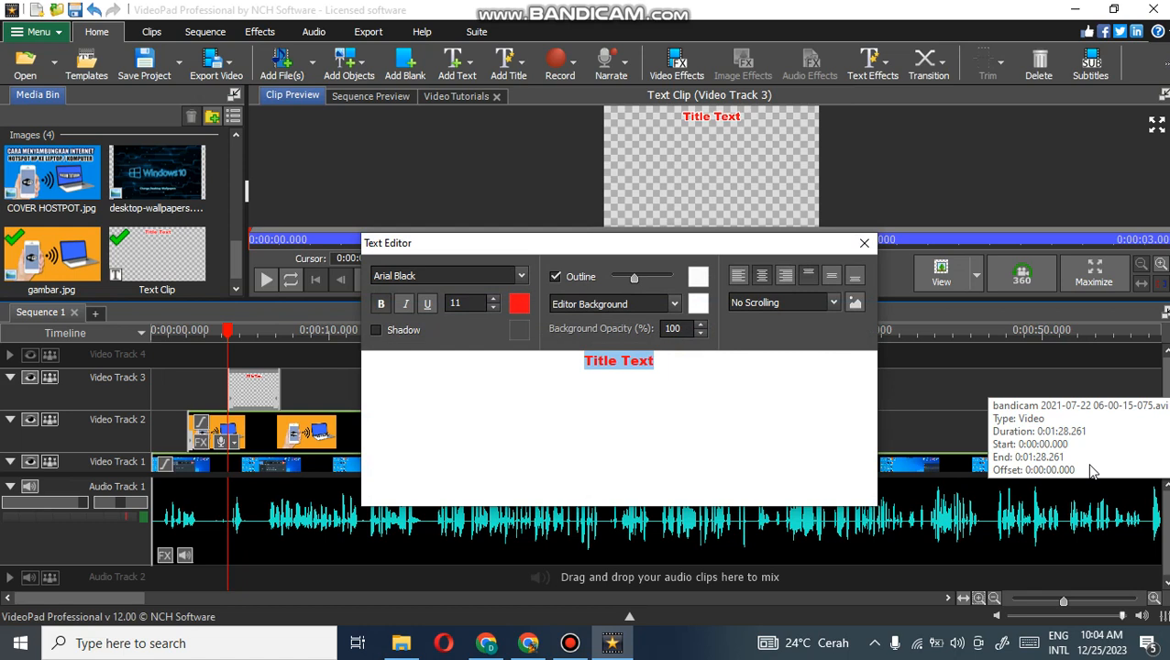
{"action": "type", "text": "selama"}
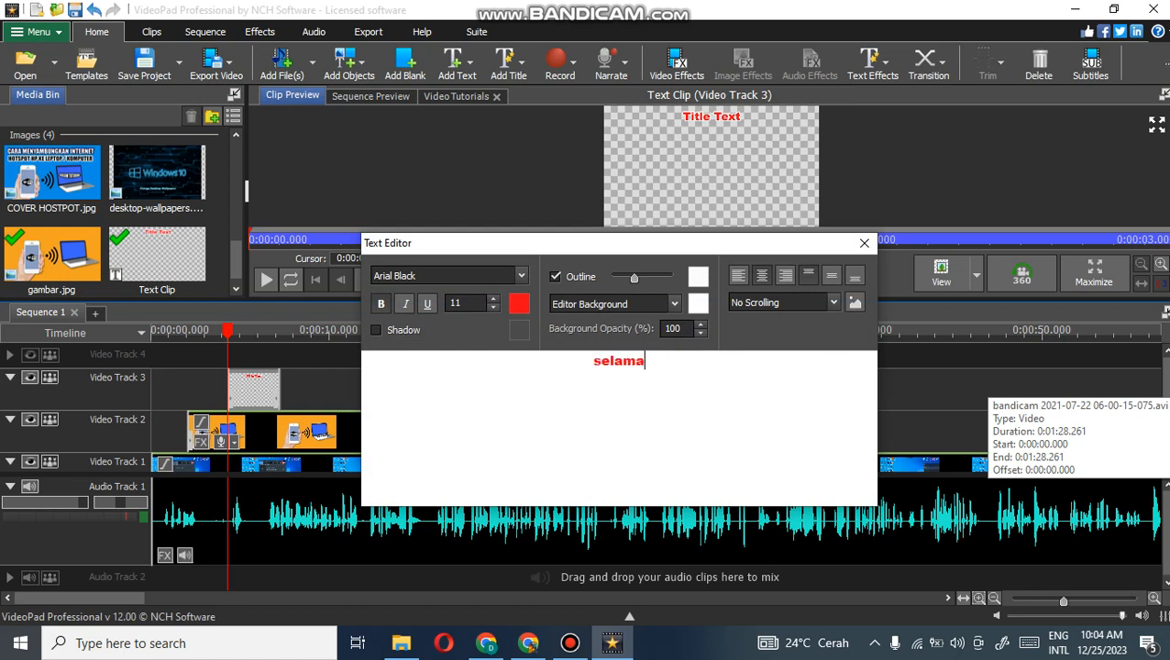
{"action": "type", "text": "t datang"}
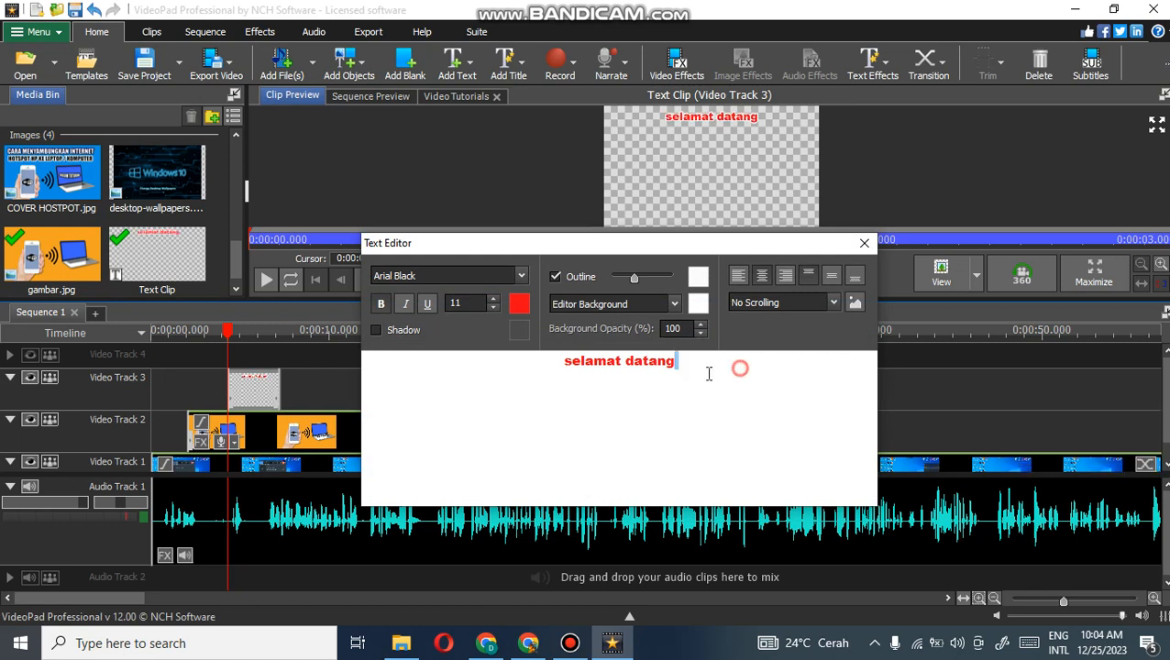
Set the whole "selamat datang" text to size 12 and colour it black with hex value 050505, keeping its outline.
{"action": "left_click_drag", "start_coordinate": [739, 366], "coordinate": [565, 378]}
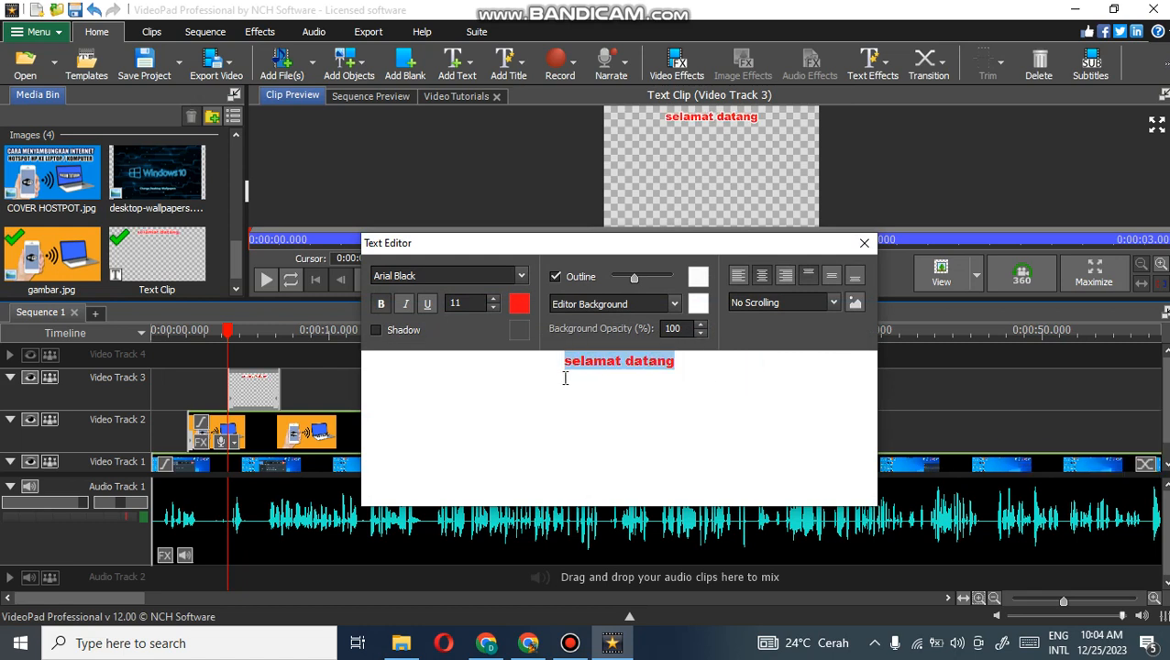
{"action": "left_click", "coordinate": [521, 275]}
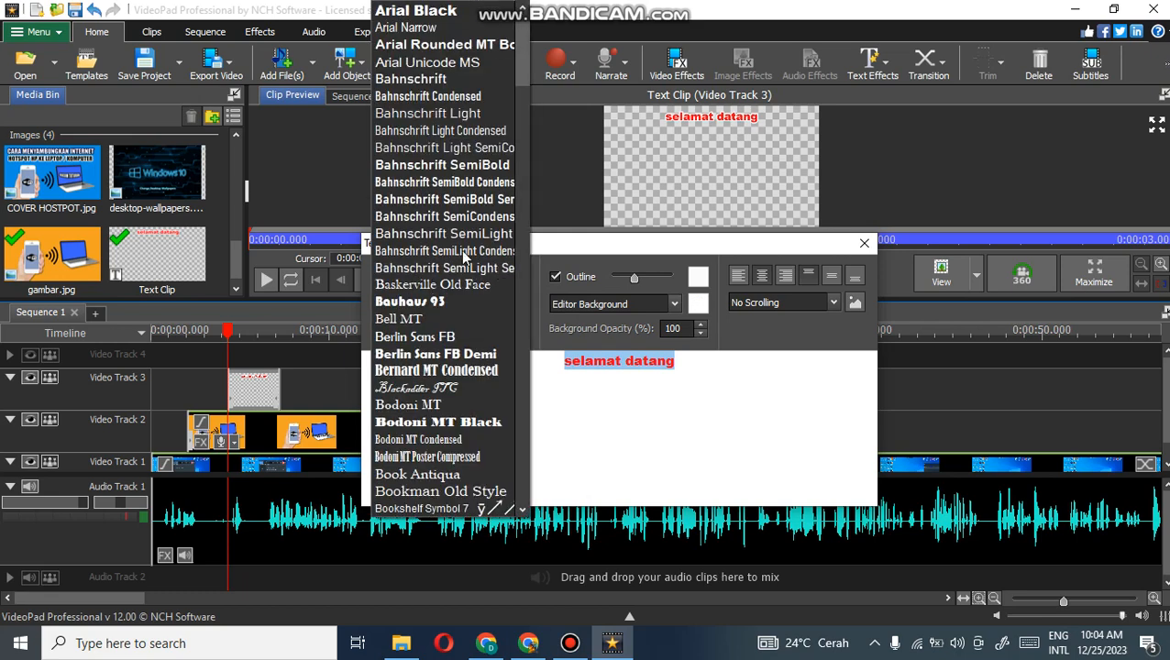
{"action": "left_click", "coordinate": [587, 362]}
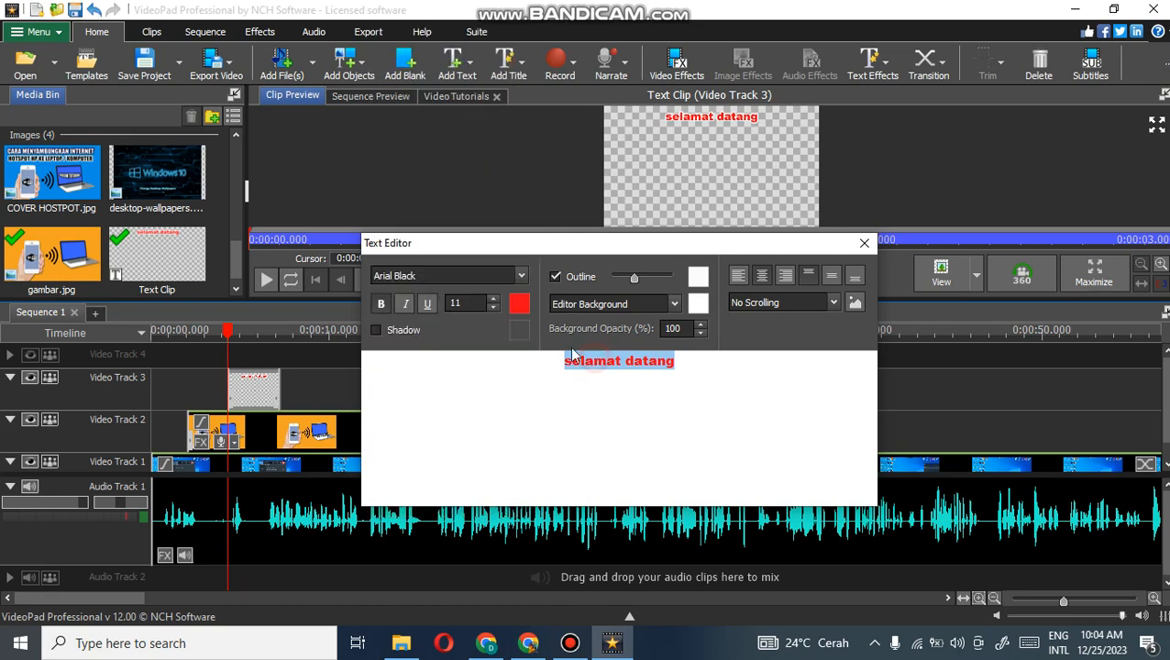
{"action": "left_click", "coordinate": [493, 302]}
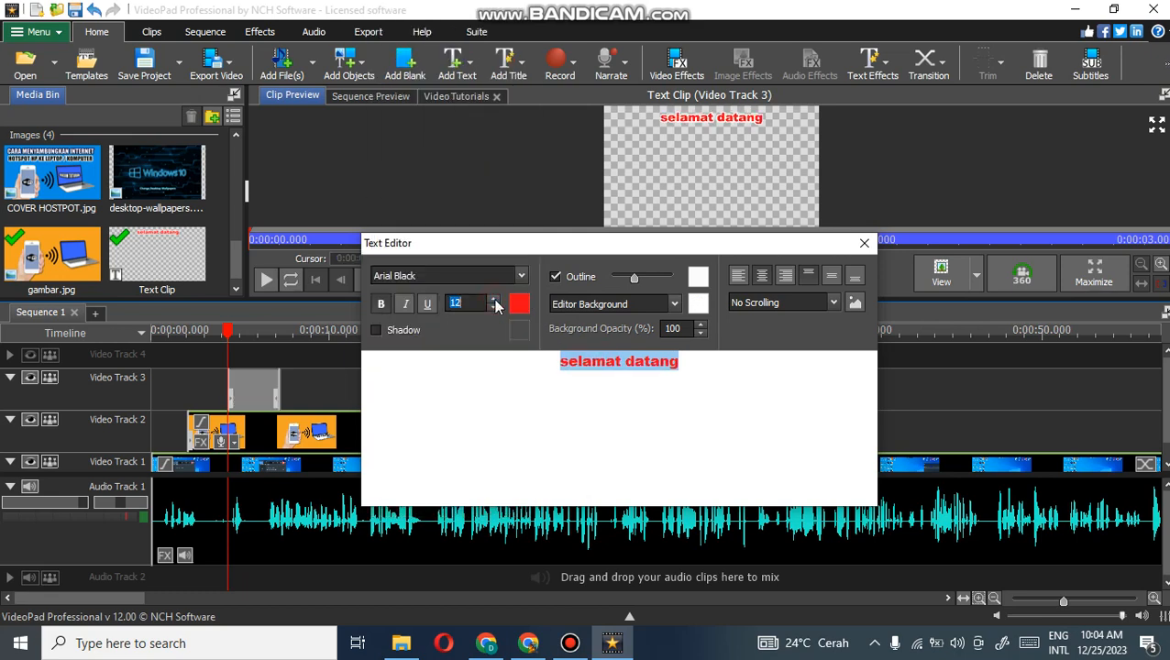
{"action": "left_click", "coordinate": [520, 304]}
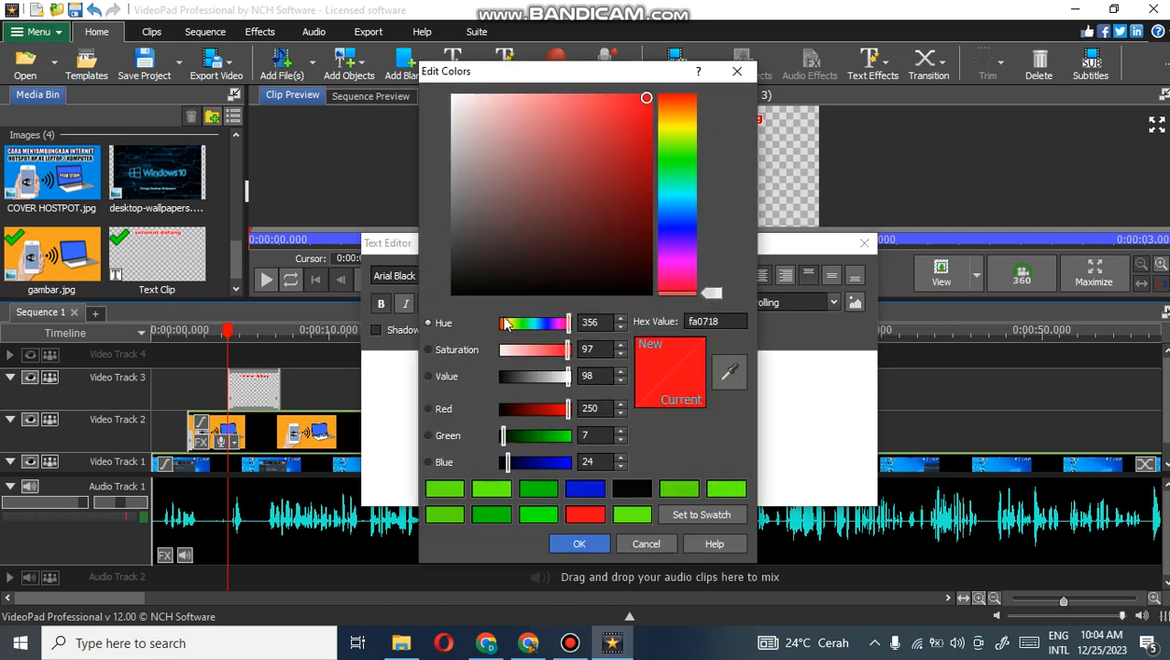
{"action": "left_click", "coordinate": [641, 493]}
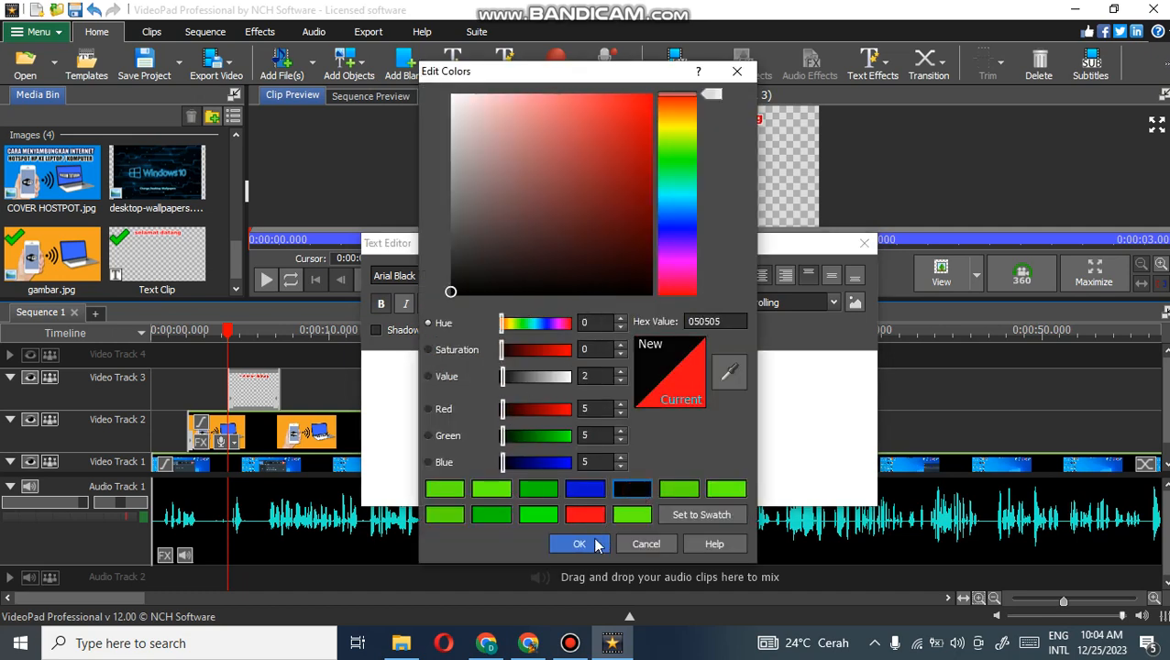
{"action": "left_click", "coordinate": [579, 544]}
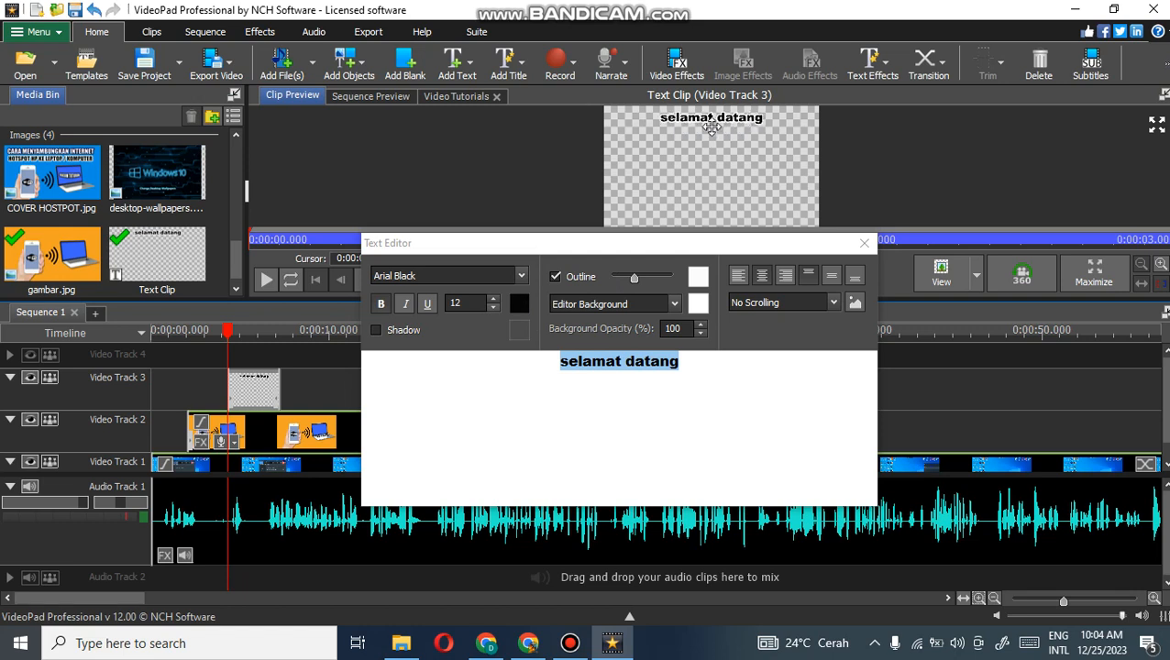
{"action": "left_click", "coordinate": [555, 279]}
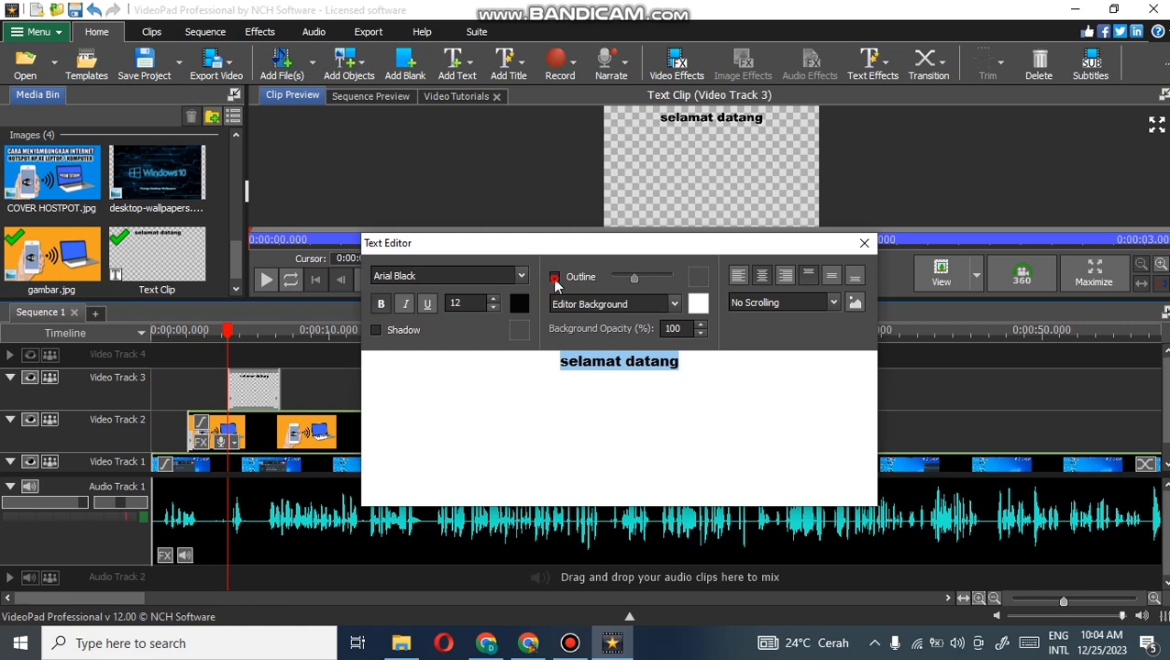
{"action": "left_click", "coordinate": [555, 278]}
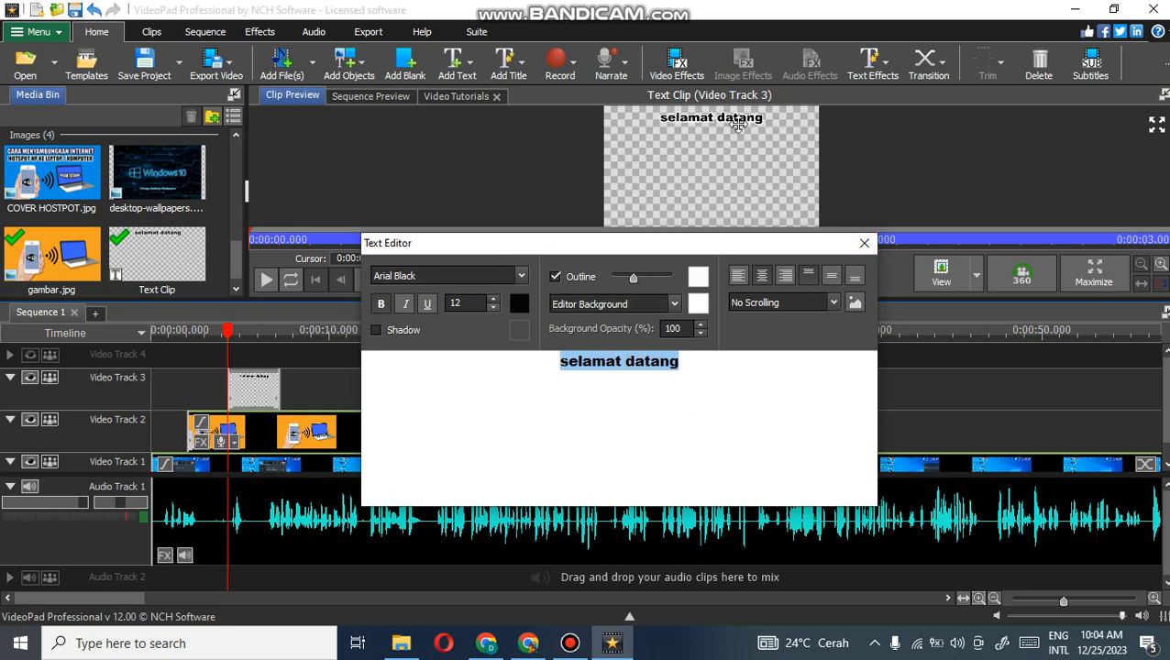
Move the "selamat datang" text to the lower part of the frame and preview it playing over the image overlay.
{"action": "left_click_drag", "start_coordinate": [729, 118], "coordinate": [738, 203]}
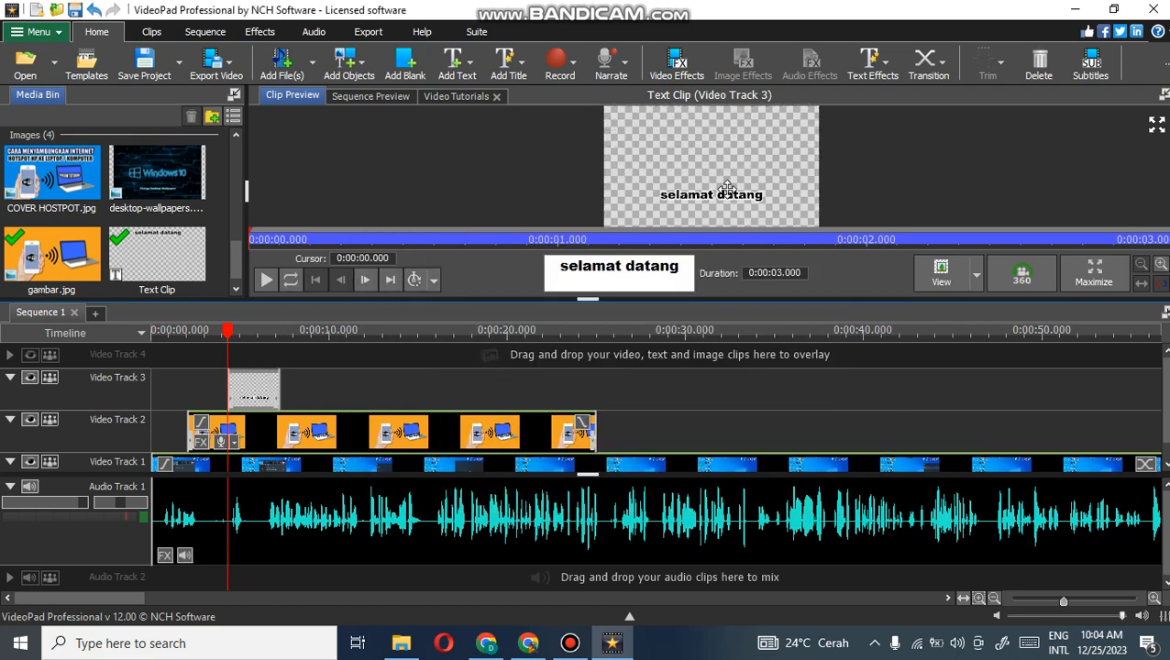
{"action": "left_click", "coordinate": [240, 332]}
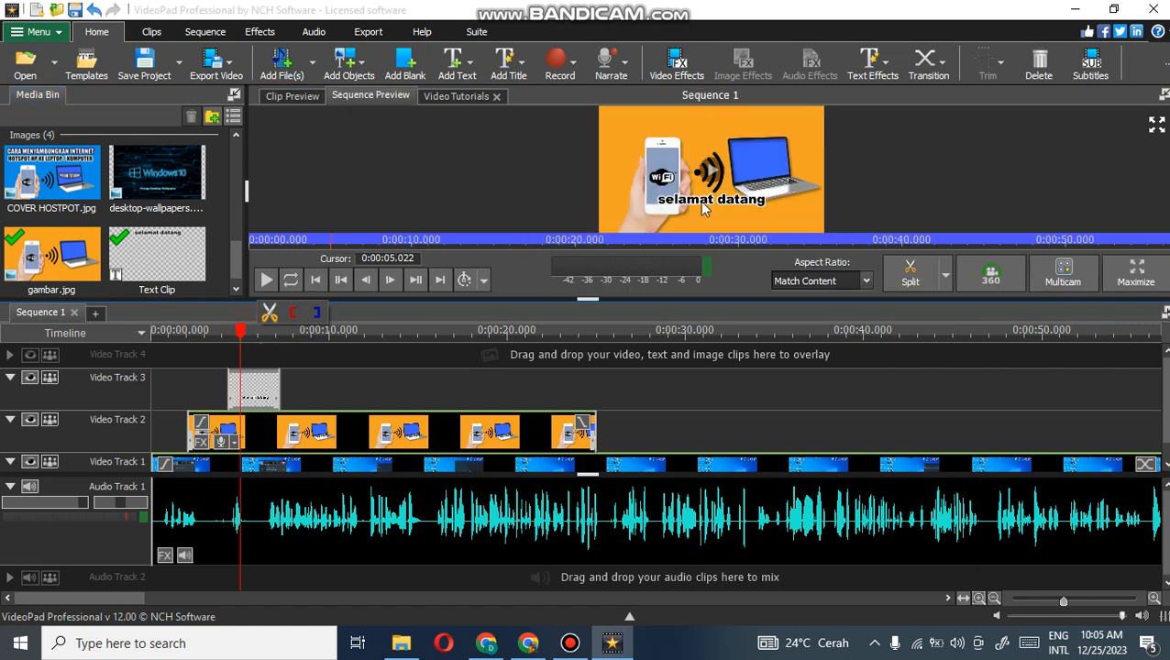
{"action": "left_click", "coordinate": [199, 340]}
{"action": "left_click", "coordinate": [166, 350]}
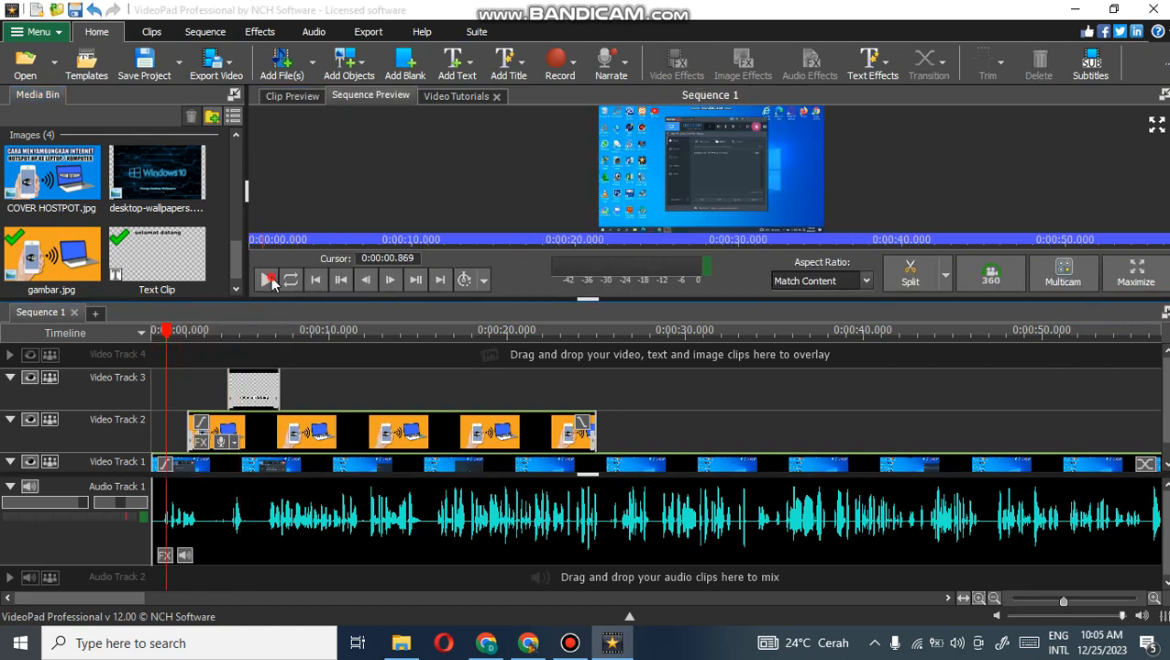
{"action": "left_click", "coordinate": [266, 279]}
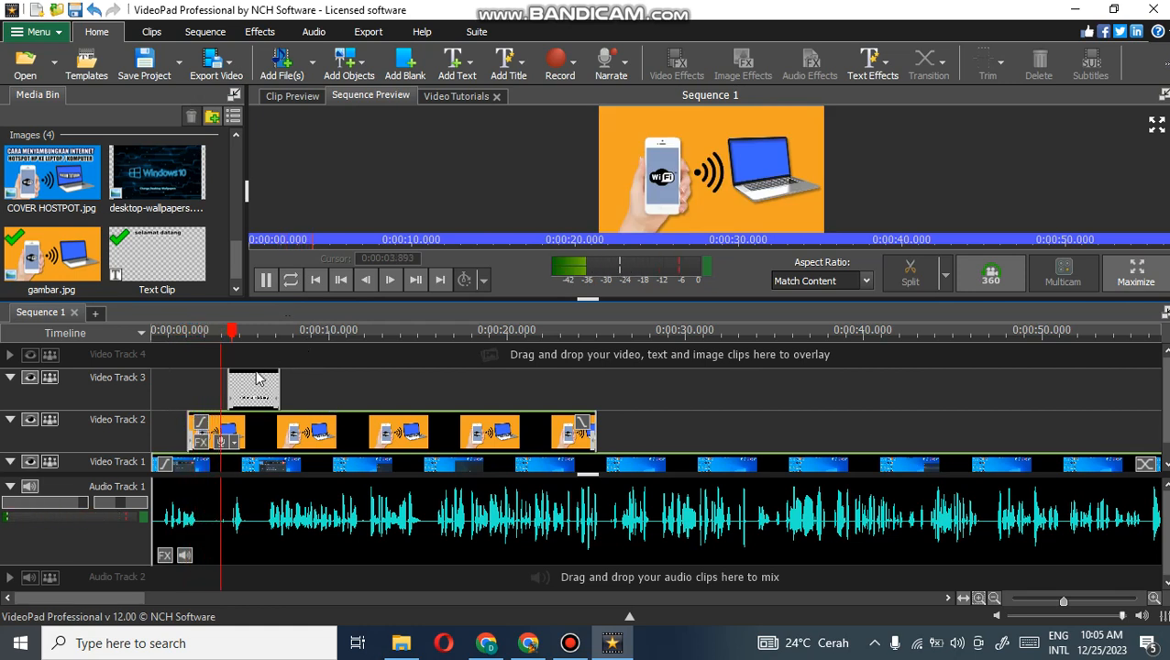
{"action": "left_click", "coordinate": [265, 280]}
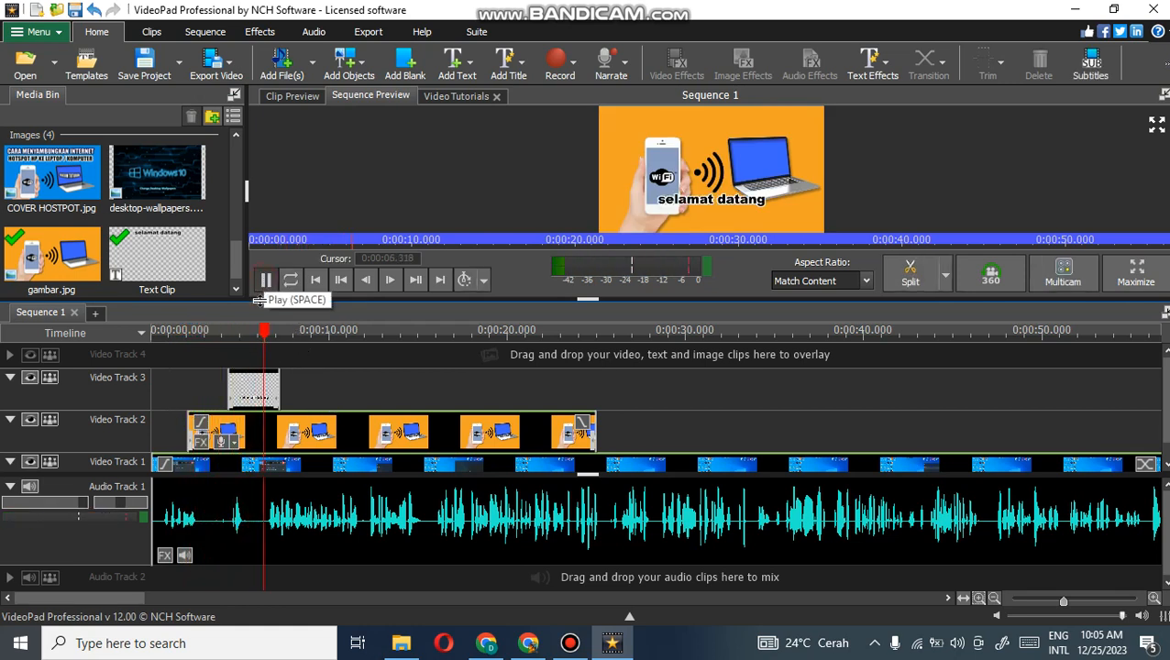
Extend the text clip on Video Track 3 to span the full length of the gambar.jpg overlay and play back the opening.
{"action": "left_click_drag", "start_coordinate": [253, 403], "coordinate": [596, 387]}
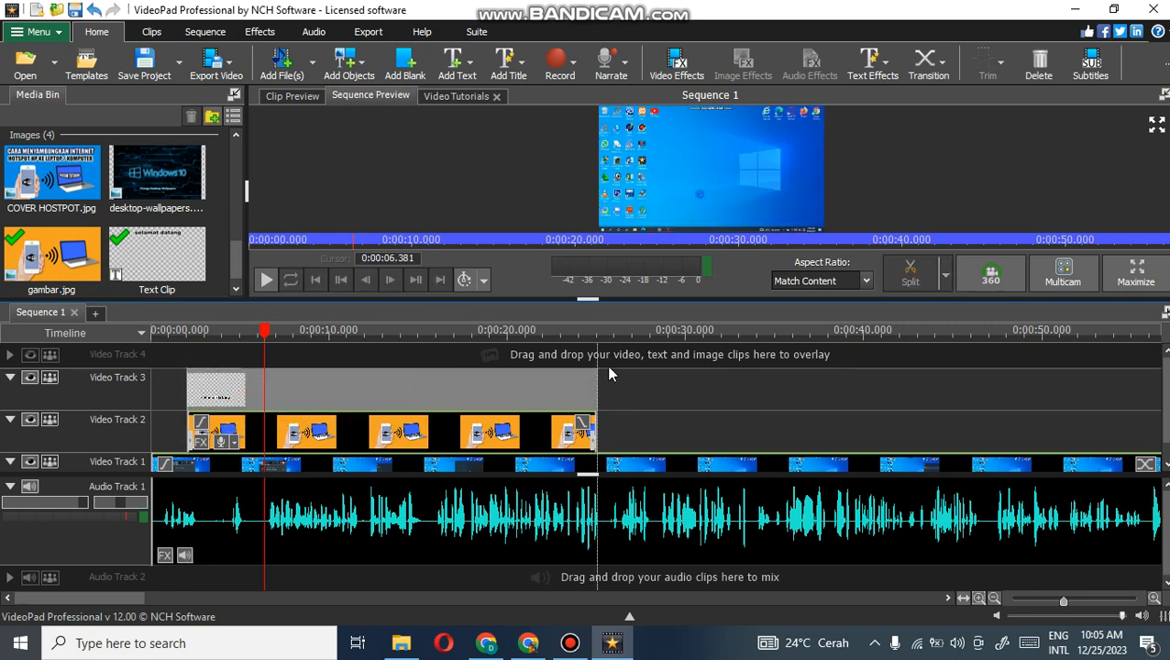
{"action": "left_click", "coordinate": [169, 345]}
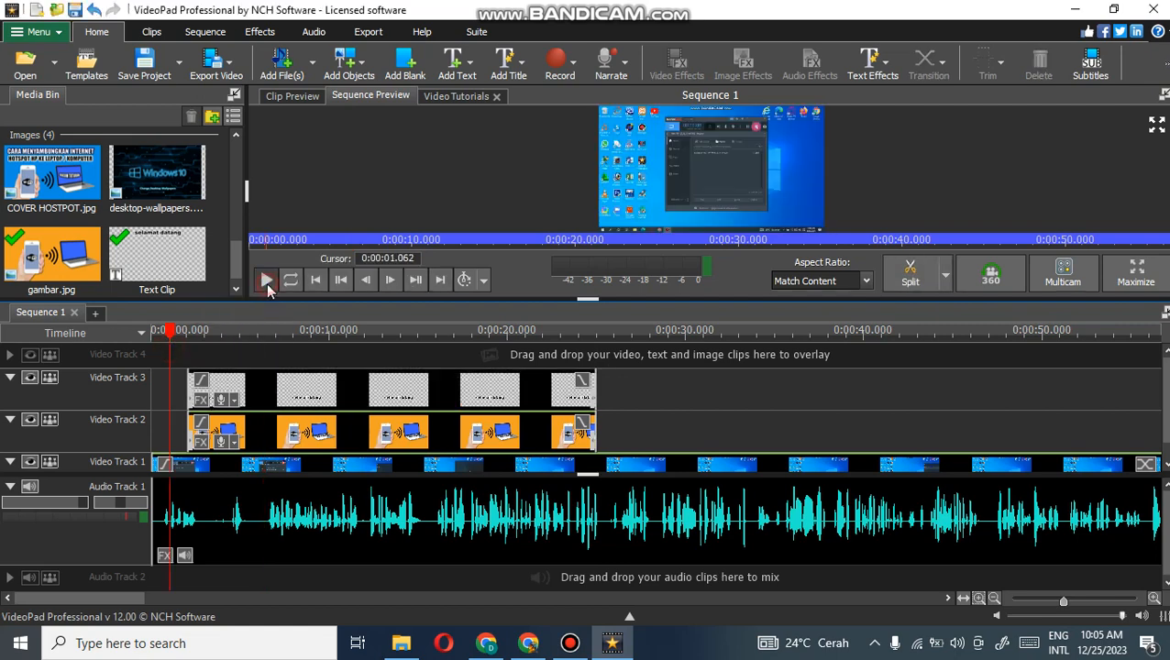
{"action": "left_click", "coordinate": [266, 295]}
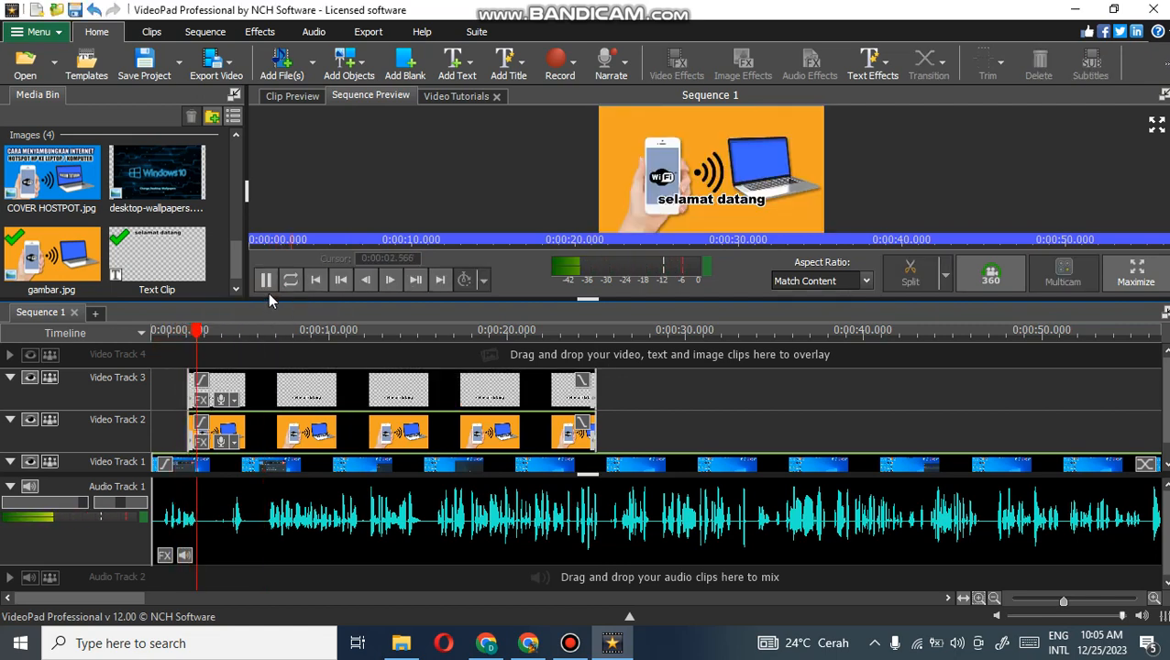
{"action": "left_click", "coordinate": [265, 280]}
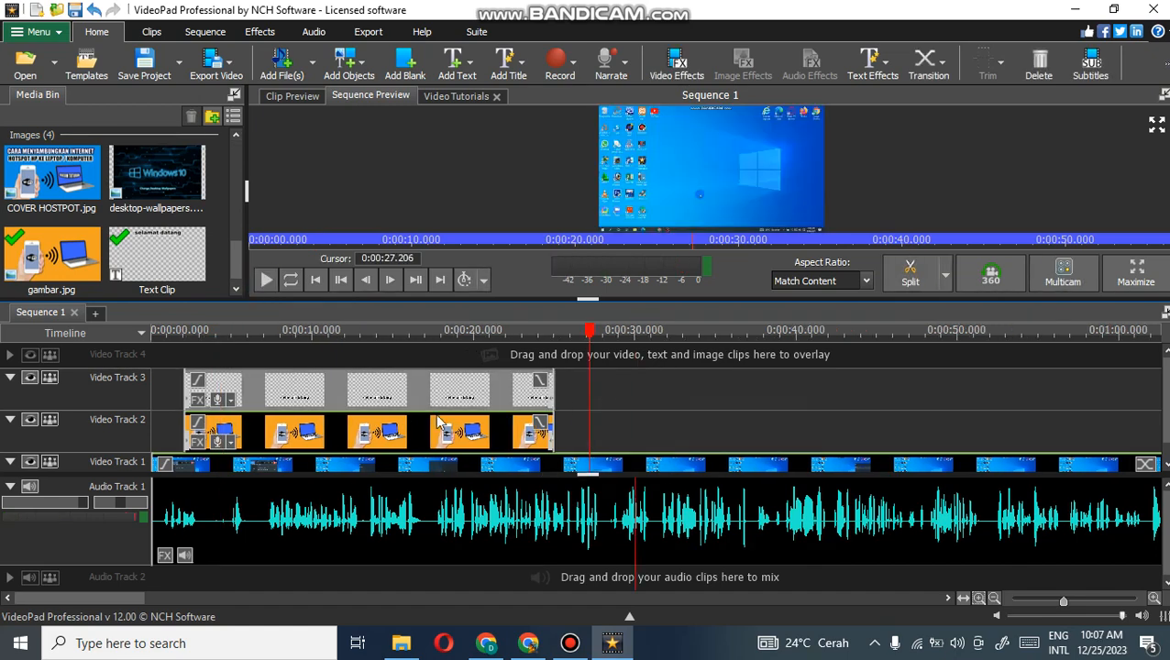
Review the arrangement of all video and audio clips along the timeline through to the end of the sequence.
{"action": "scroll", "coordinate": [429, 413], "scroll_direction": "down", "scroll_amount": 1}
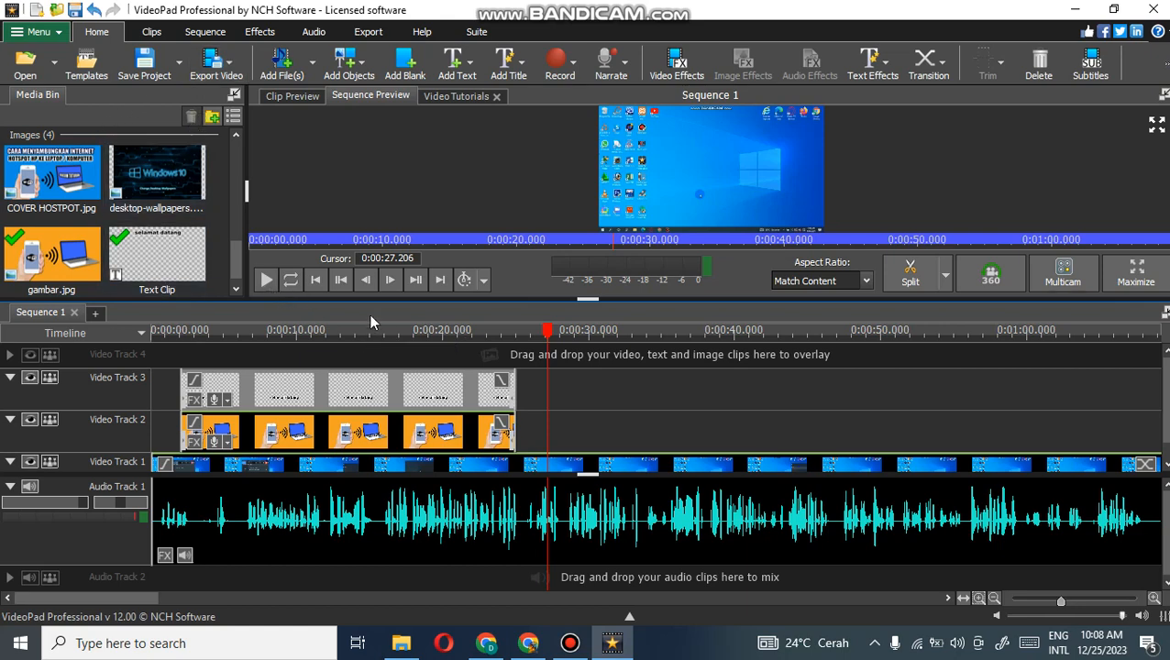
{"action": "scroll", "coordinate": [271, 330], "scroll_direction": "down", "scroll_amount": 2}
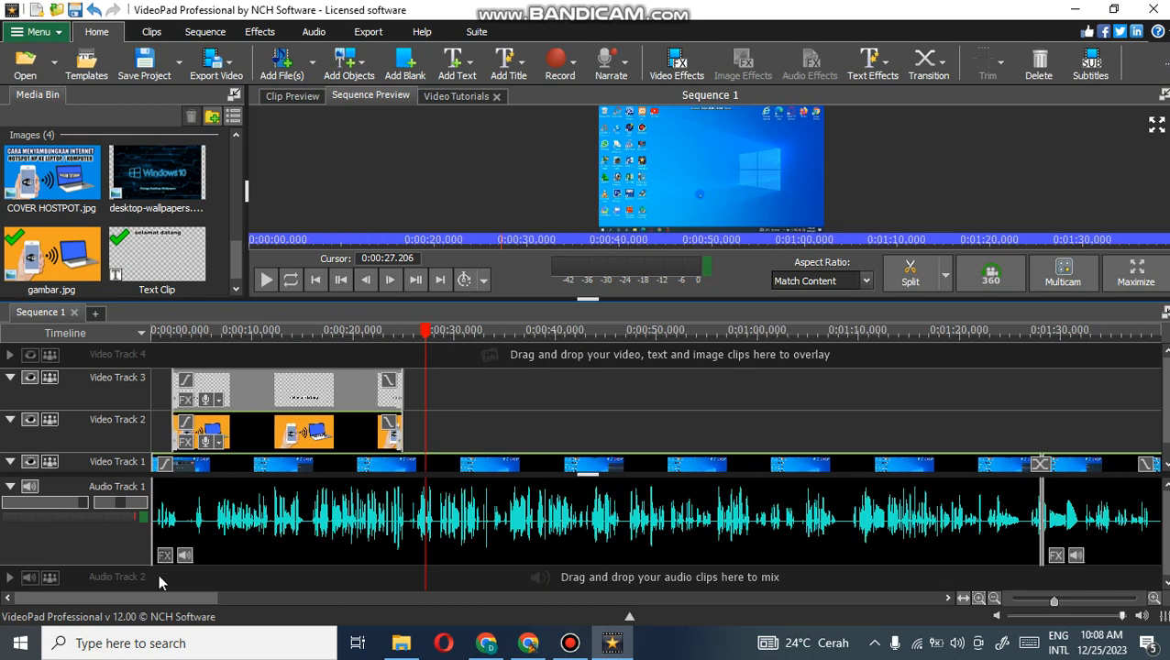
{"action": "left_click_drag", "start_coordinate": [134, 597], "coordinate": [130, 599]}
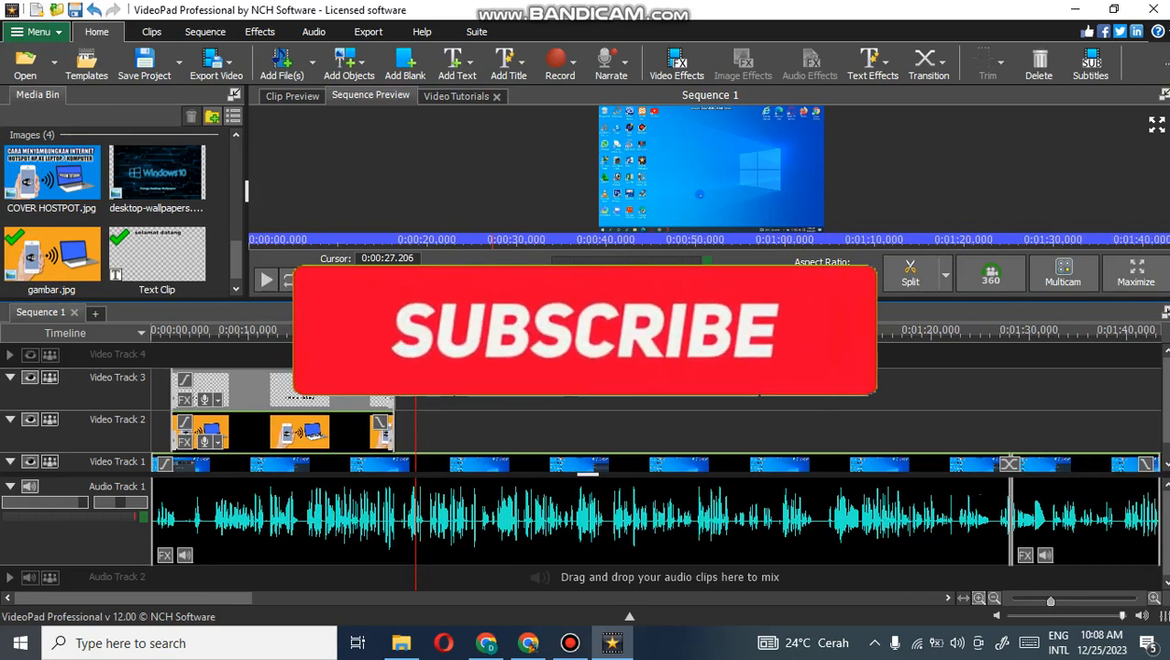
{"action": "scroll", "coordinate": [587, 366], "scroll_direction": "down", "scroll_amount": 4}
{"action": "scroll", "coordinate": [587, 367], "scroll_direction": "down", "scroll_amount": 2}
{"action": "scroll", "coordinate": [587, 366], "scroll_direction": "down", "scroll_amount": 1}
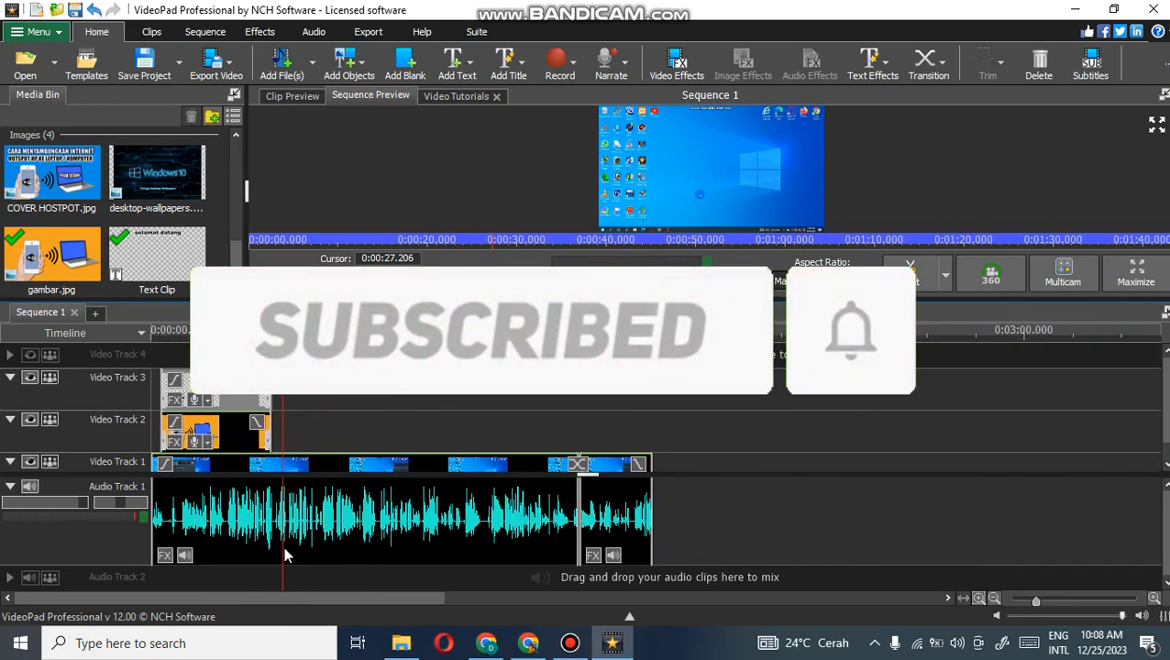
{"action": "scroll", "coordinate": [266, 530], "scroll_direction": "down", "scroll_amount": 1}
{"action": "scroll", "coordinate": [266, 530], "scroll_direction": "up", "scroll_amount": 2}
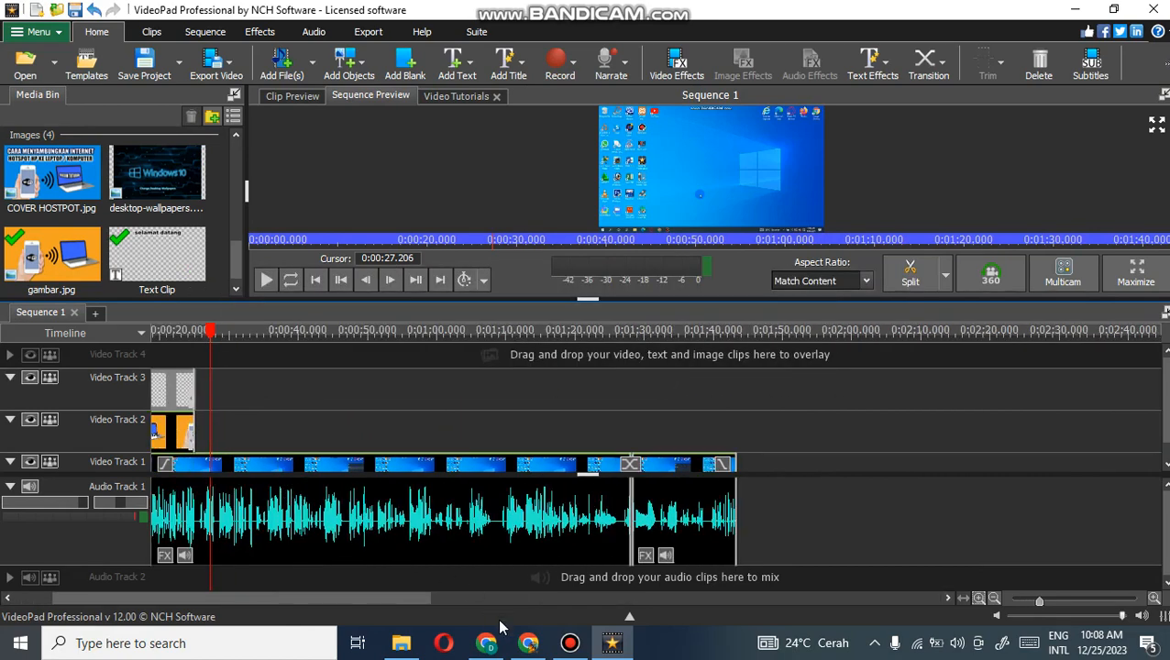